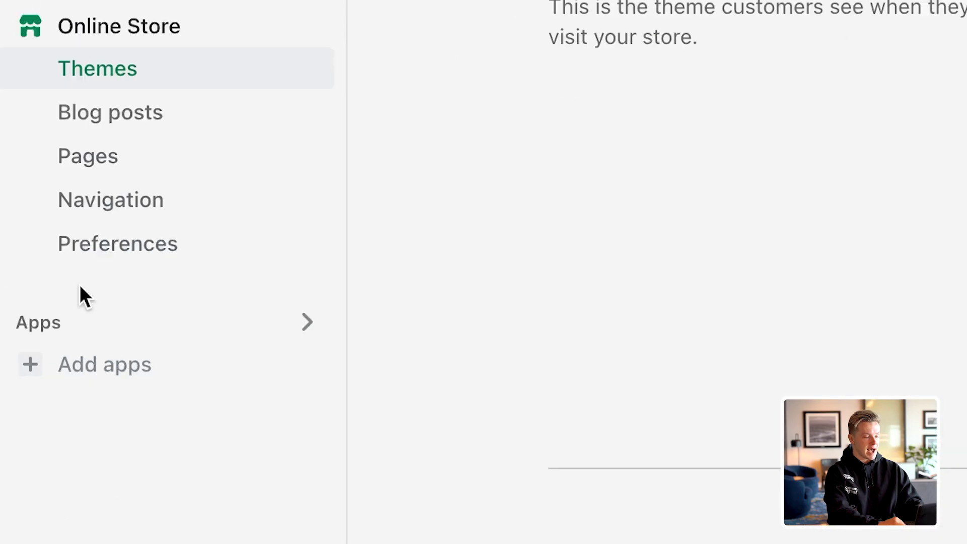
From the Themes page, bring up the 'Picked for you' suggested apps list
{"action": "left_click", "coordinate": [51, 484]}
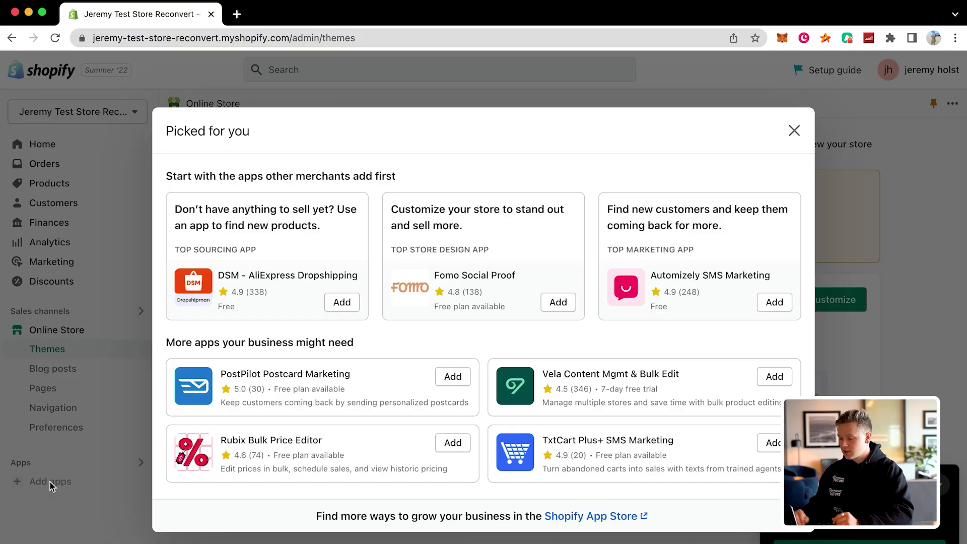
Find and open the ReConvert Upsell & Cross sell listing in the Shopify App Store, then start installing it
{"action": "left_click", "coordinate": [588, 516]}
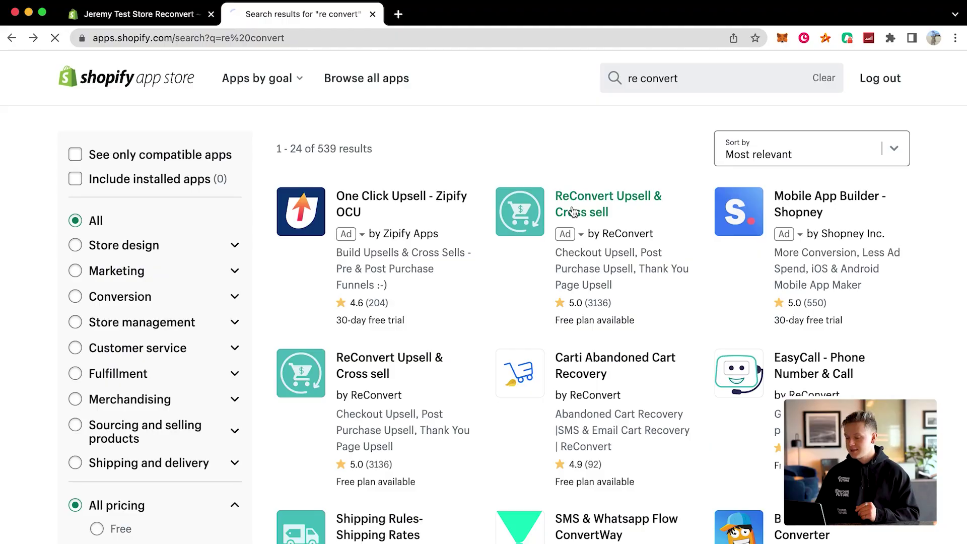
{"action": "left_click", "coordinate": [600, 297]}
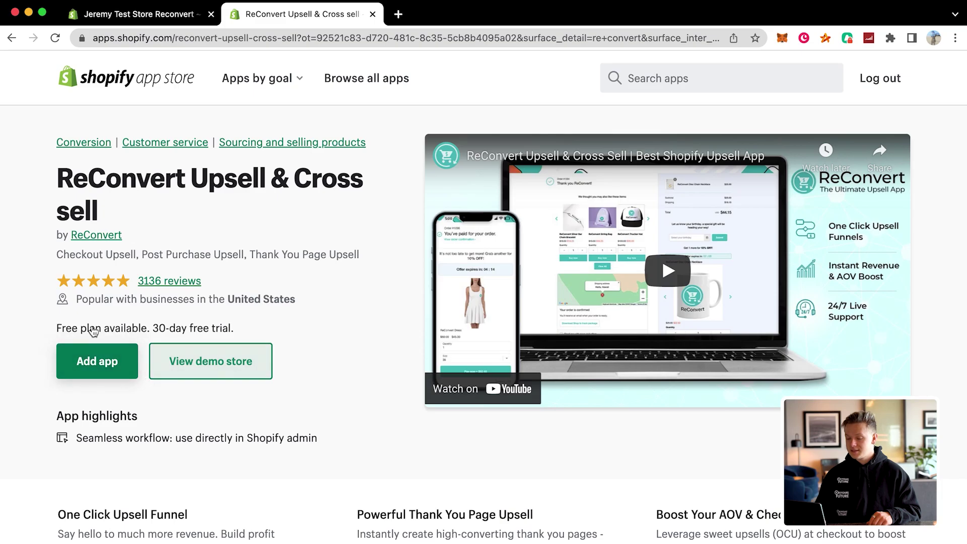
{"action": "left_click", "coordinate": [92, 358]}
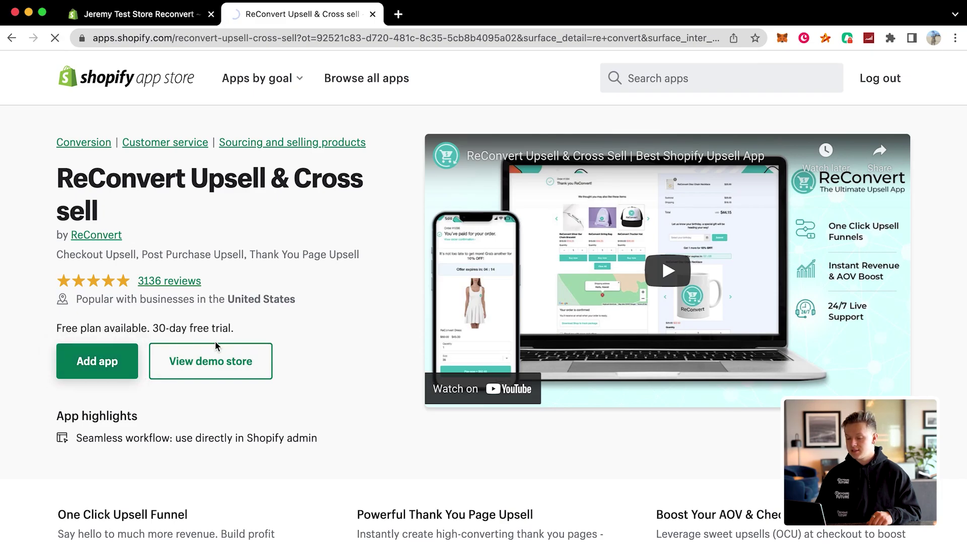
Add ReConvert, note it is free under 49 orders/month, and continue past the welcome message
{"action": "left_click_drag", "start_coordinate": [225, 322], "coordinate": [157, 323]}
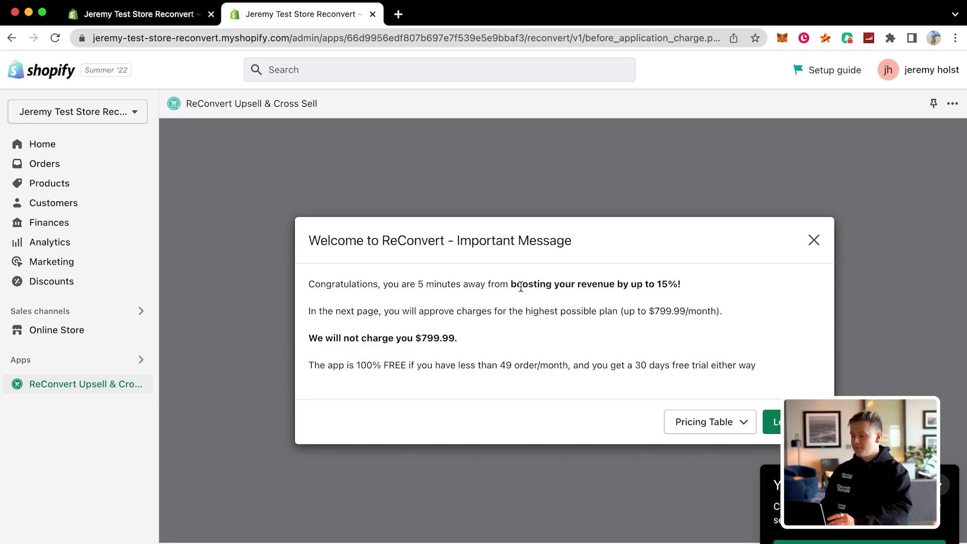
{"action": "left_click", "coordinate": [941, 488]}
{"action": "triple_click", "coordinate": [408, 360]}
{"action": "triple_click", "coordinate": [409, 360]}
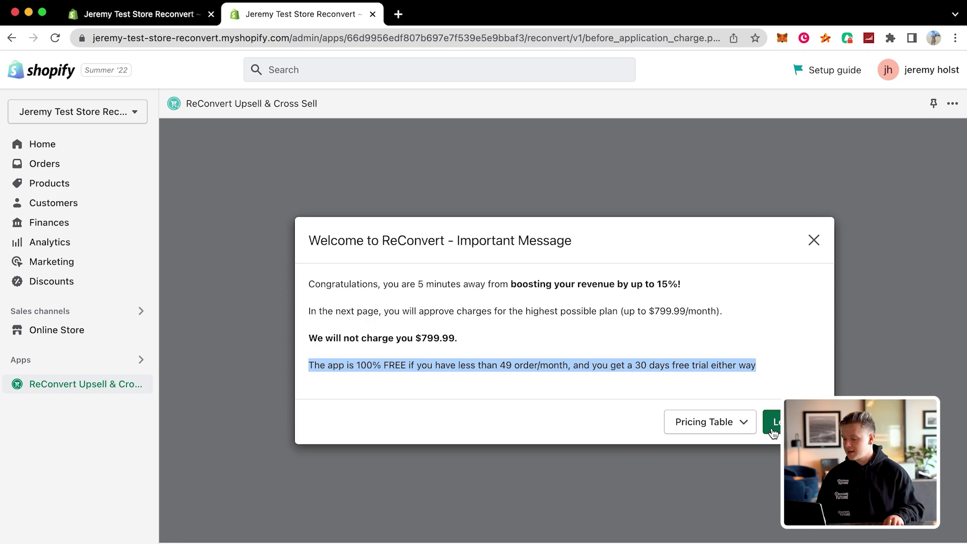
{"action": "left_click", "coordinate": [774, 432]}
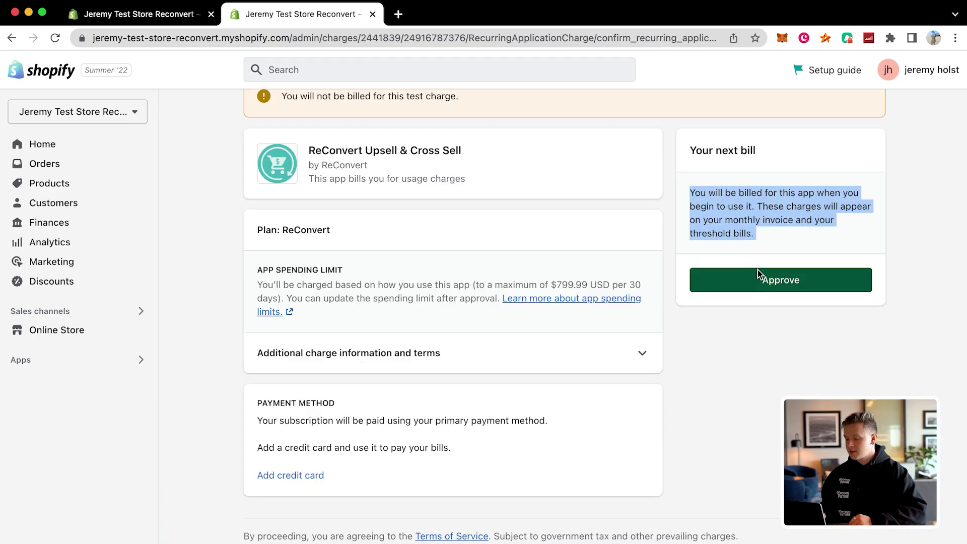
Approve ReConvert's subscription charge
{"action": "left_click", "coordinate": [761, 279]}
{"action": "scroll", "coordinate": [564, 421], "scroll_direction": "down", "scroll_amount": 1}
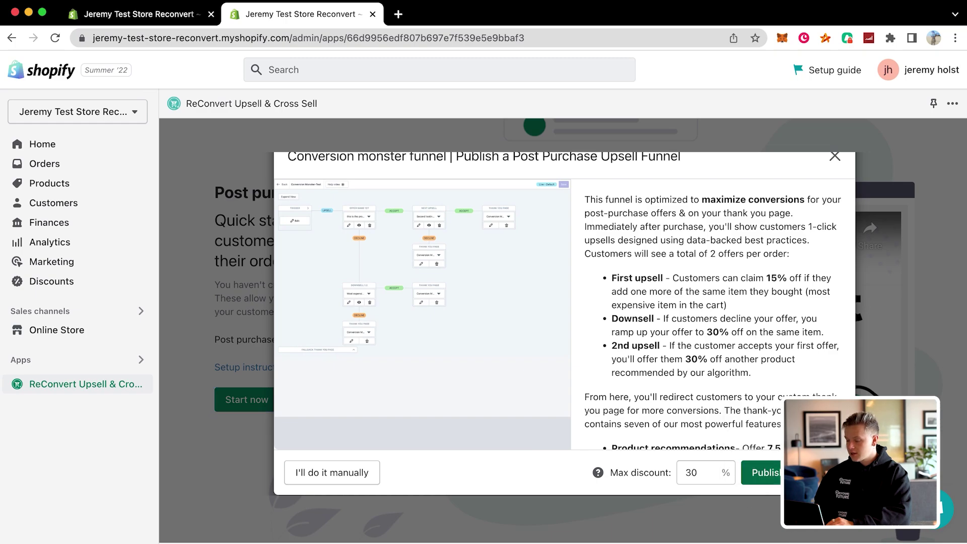
{"action": "scroll", "coordinate": [680, 439], "scroll_direction": "up", "scroll_amount": 1}
{"action": "scroll", "coordinate": [680, 438], "scroll_direction": "down", "scroll_amount": 3}
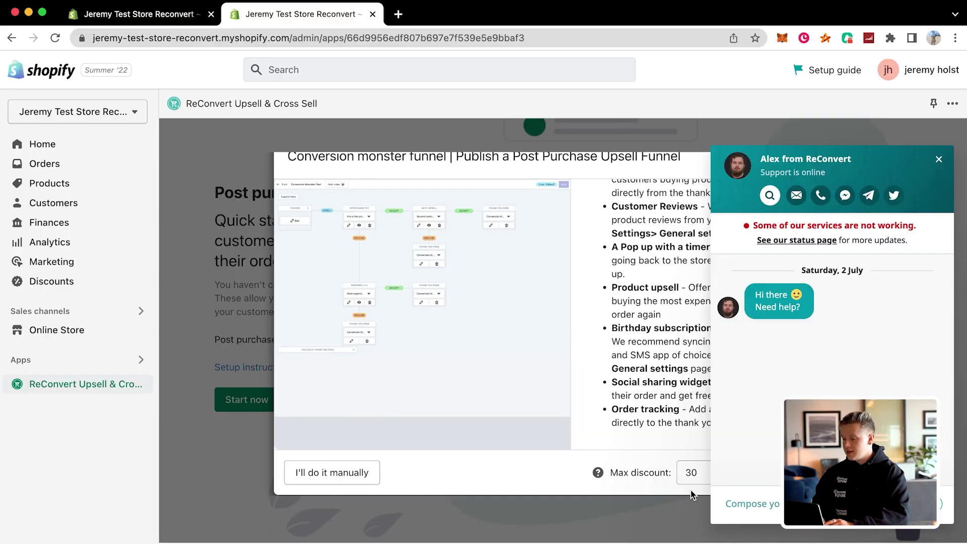
Set the Conversion monster funnel's max discount to 25 and publish it
{"action": "left_click", "coordinate": [939, 160]}
{"action": "double_click", "coordinate": [718, 468]}
{"action": "type", "text": "100"}
{"action": "key", "text": "BackSpace"}
{"action": "key", "text": "BackSpace"}
{"action": "key", "text": "BackSpace"}
{"action": "type", "text": "25"}
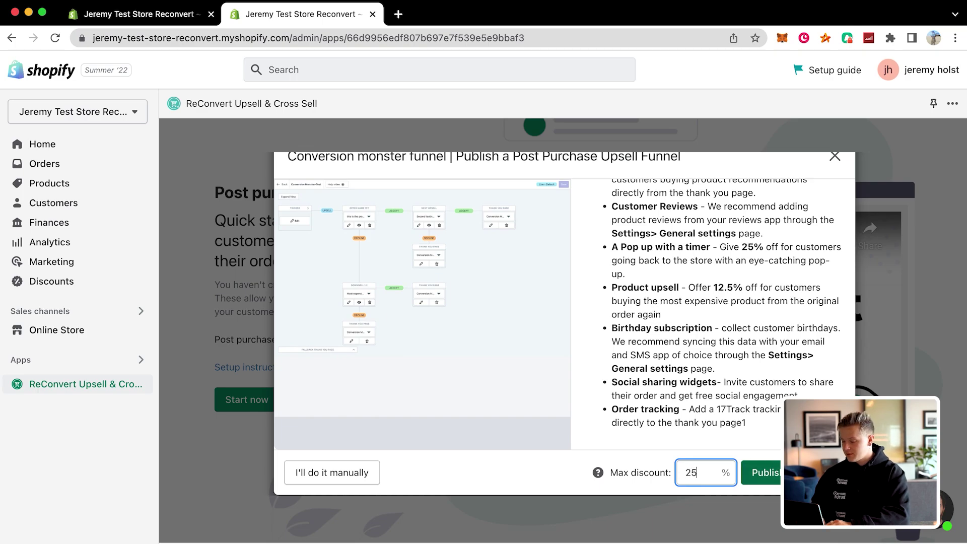
{"action": "left_click", "coordinate": [761, 473]}
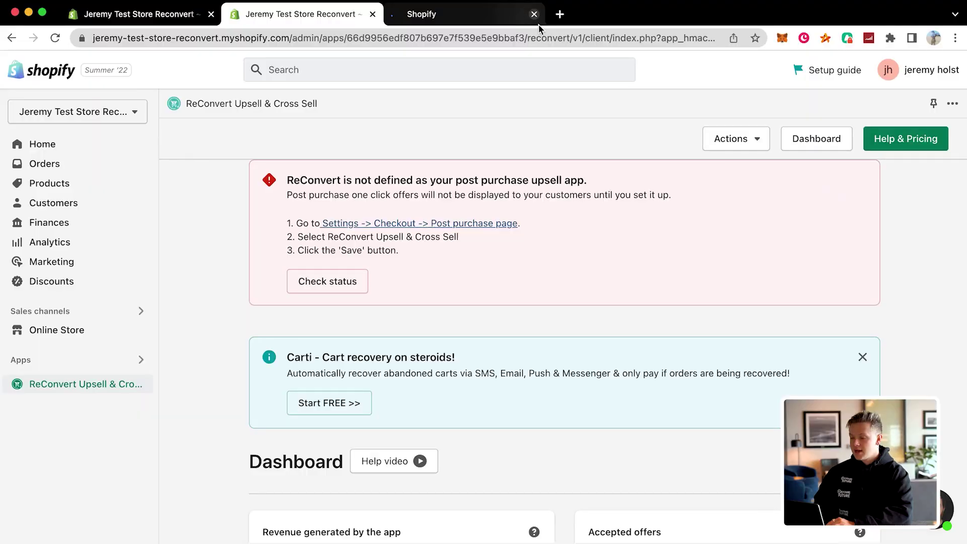
Select ReConvert Upsell & Cross Sell as the post-purchase page app in Checkout settings and save
{"action": "left_click", "coordinate": [534, 14]}
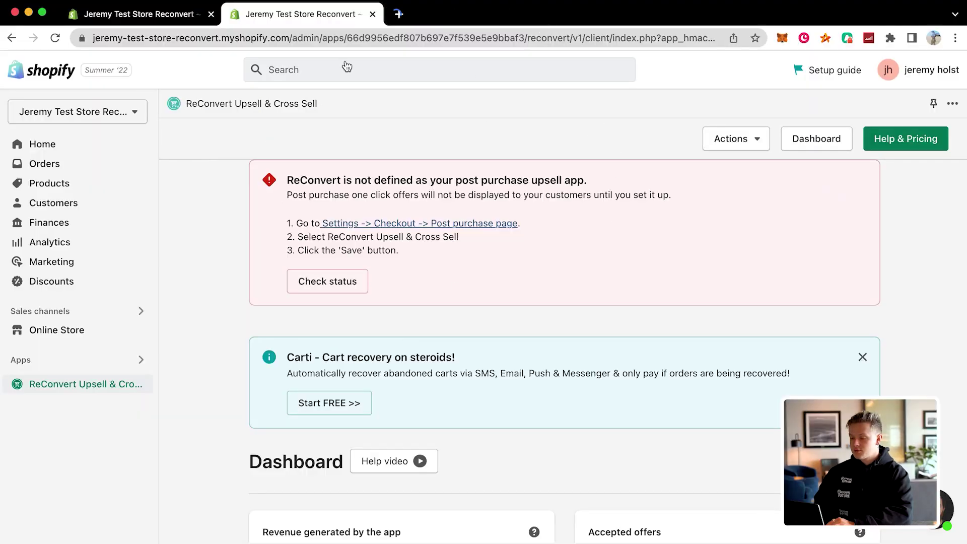
{"action": "left_click_drag", "start_coordinate": [343, 177], "coordinate": [538, 180]}
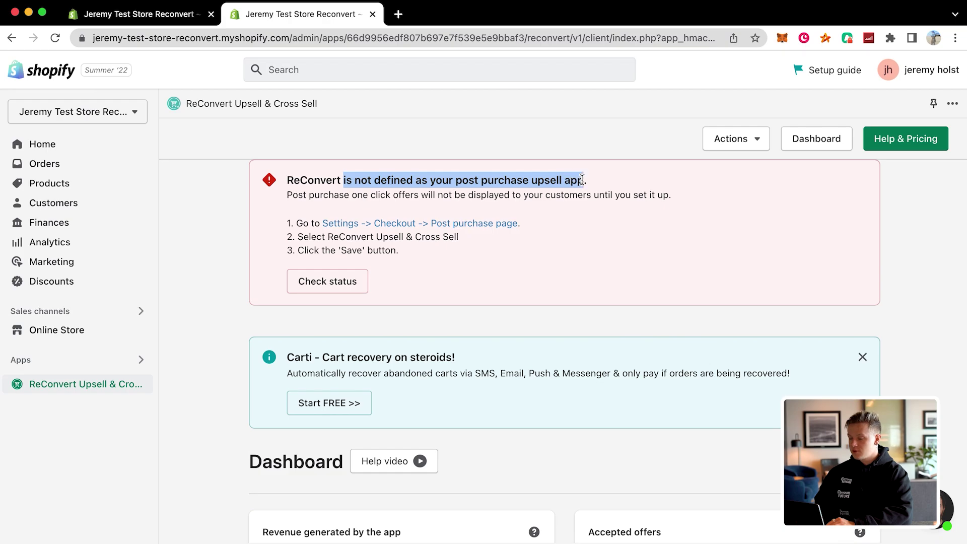
{"action": "left_click", "coordinate": [338, 285]}
{"action": "left_click", "coordinate": [445, 222]}
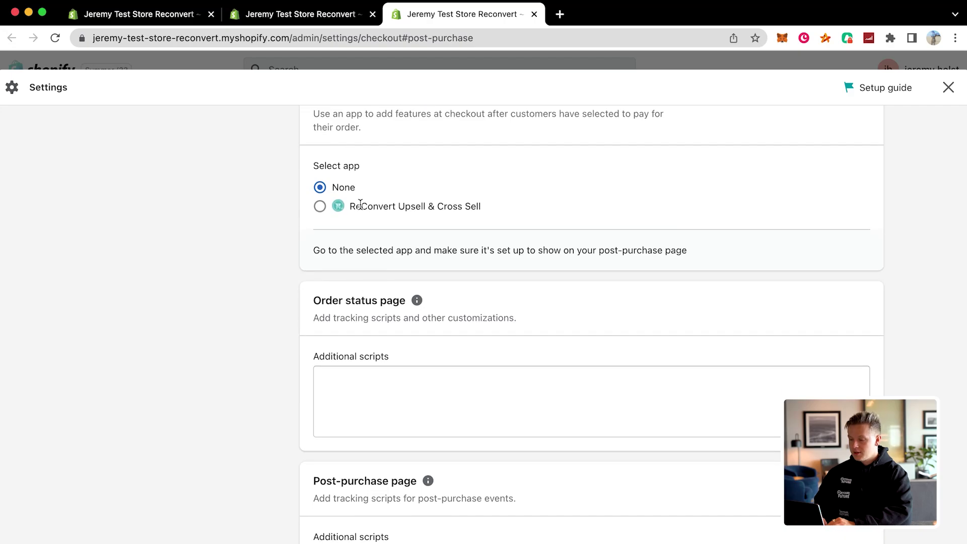
{"action": "left_click", "coordinate": [321, 208]}
{"action": "left_click", "coordinate": [937, 92]}
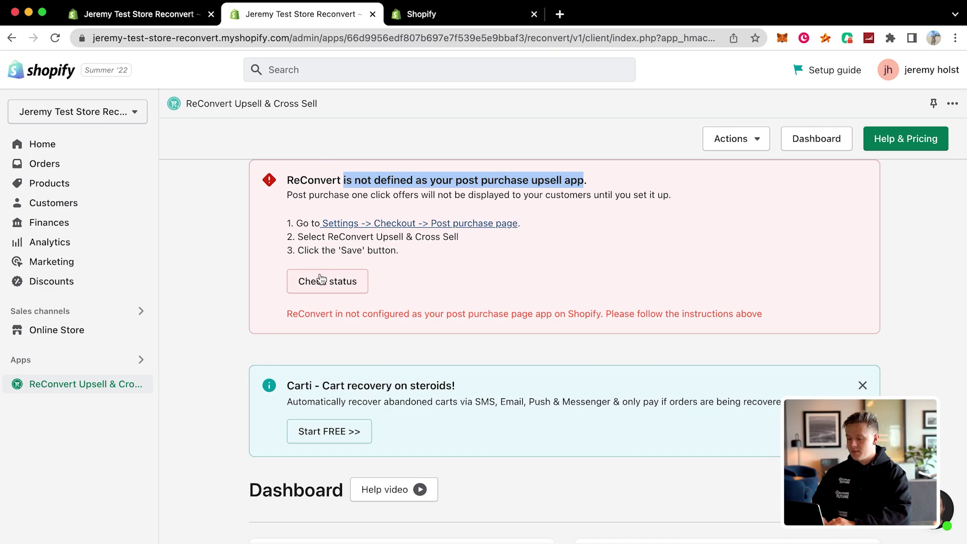
Recheck the status to confirm ReConvert is successfully configured as the post-purchase app
{"action": "left_click", "coordinate": [321, 280]}
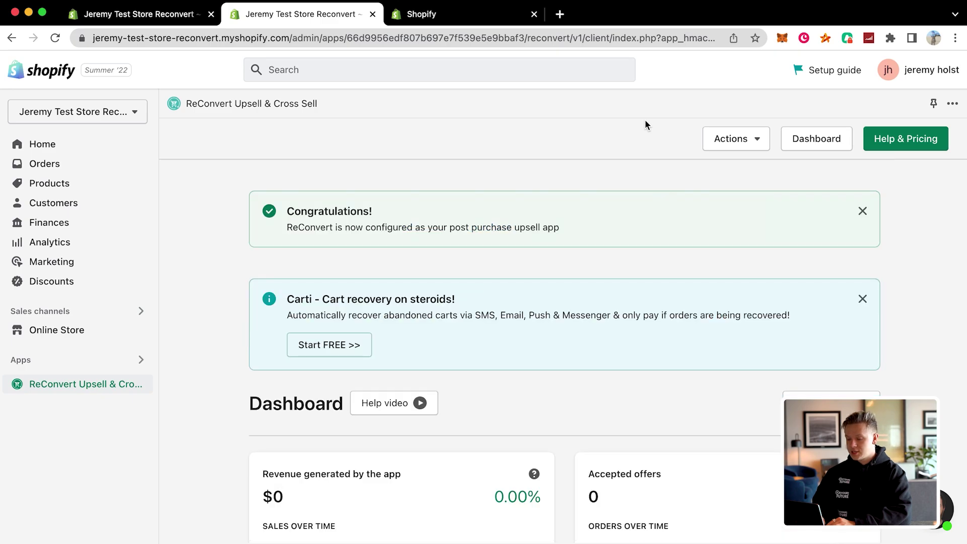
{"action": "scroll", "coordinate": [254, 216], "scroll_direction": "down", "scroll_amount": 2}
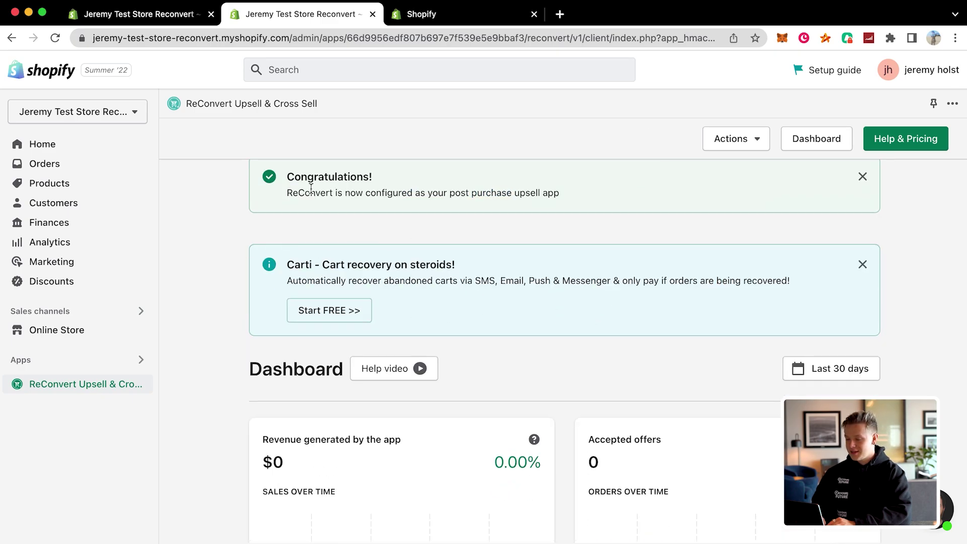
{"action": "left_click_drag", "start_coordinate": [288, 192], "coordinate": [492, 207]}
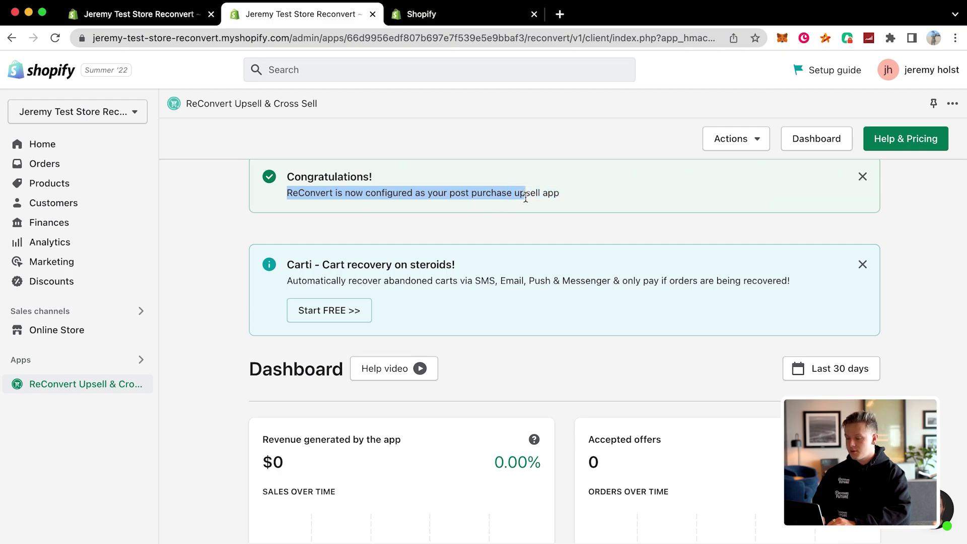
{"action": "left_click", "coordinate": [318, 267]}
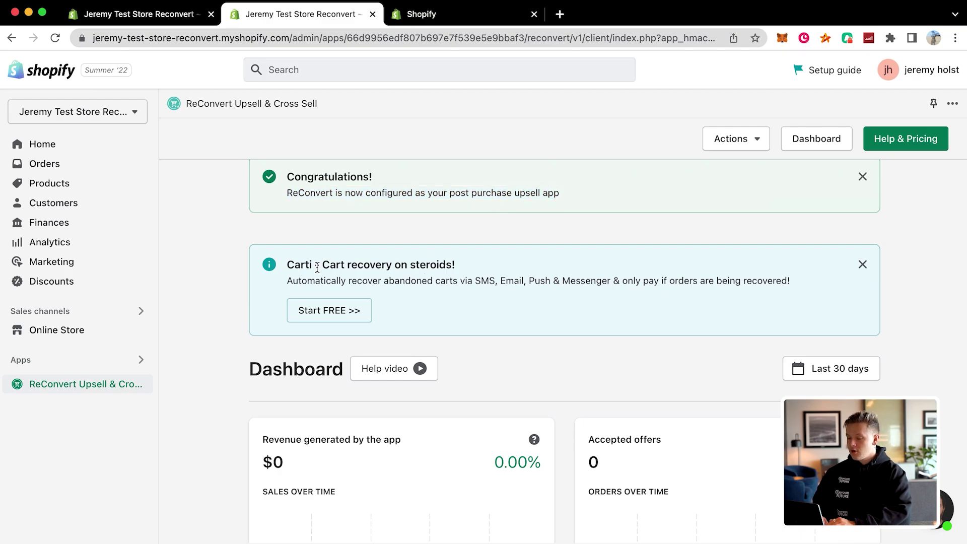
Open the Carti cart recovery app's store page from its dashboard banner
{"action": "triple_click", "coordinate": [407, 283]}
{"action": "left_click", "coordinate": [408, 283]}
{"action": "triple_click", "coordinate": [407, 283]}
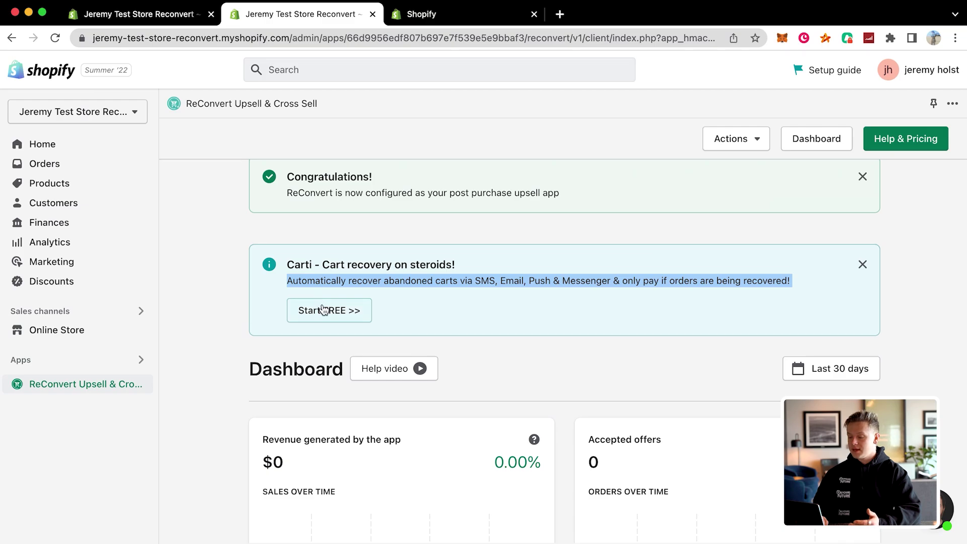
{"action": "left_click", "coordinate": [354, 313]}
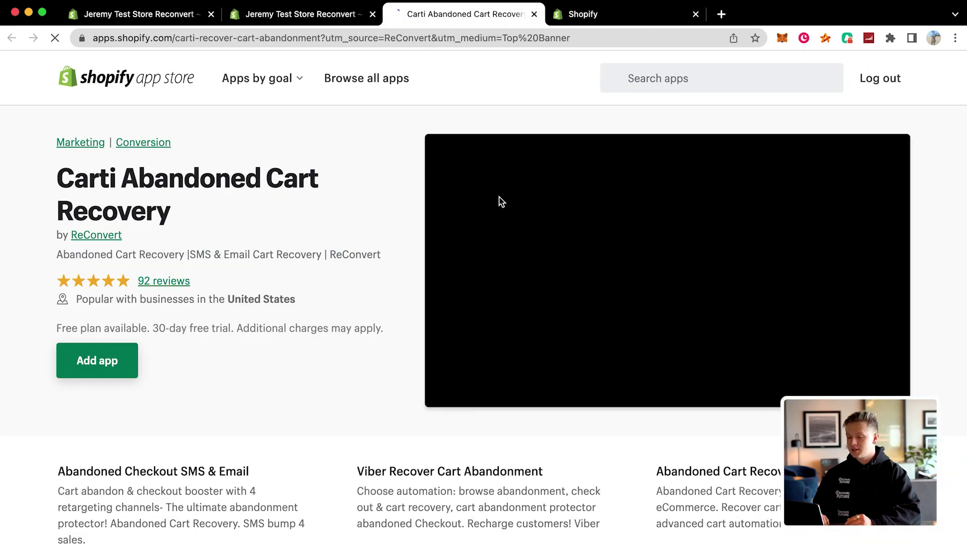
{"action": "scroll", "coordinate": [500, 200], "scroll_direction": "down", "scroll_amount": 1}
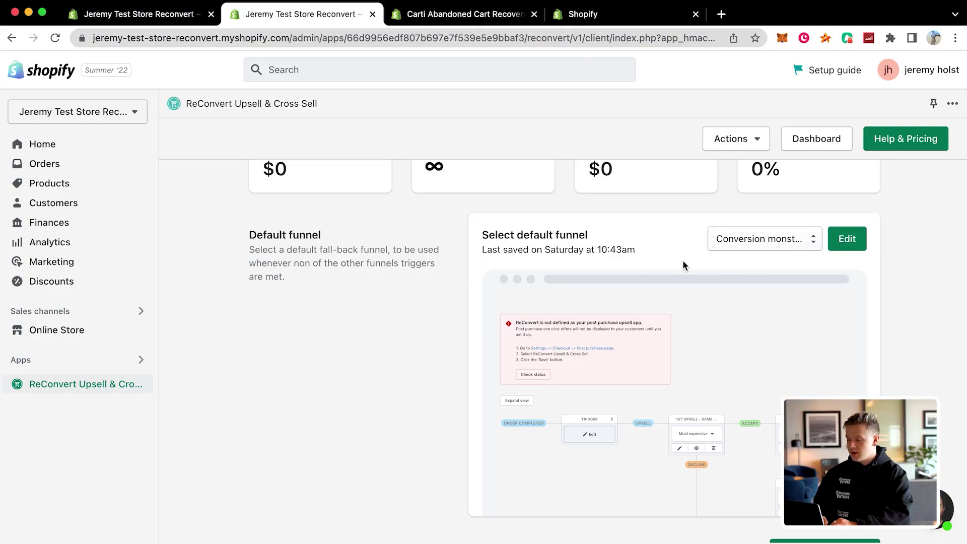
{"action": "scroll", "coordinate": [714, 264], "scroll_direction": "down", "scroll_amount": 2}
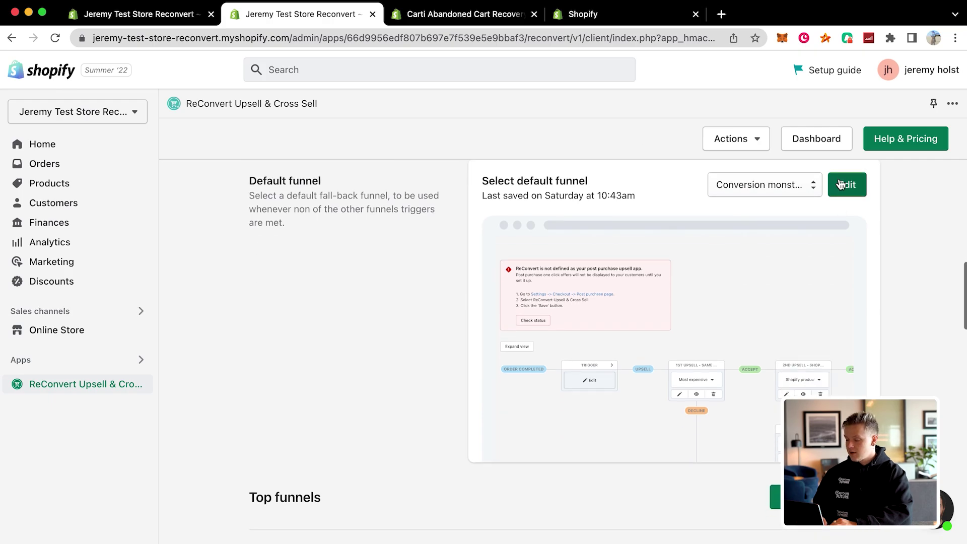
{"action": "left_click", "coordinate": [840, 185]}
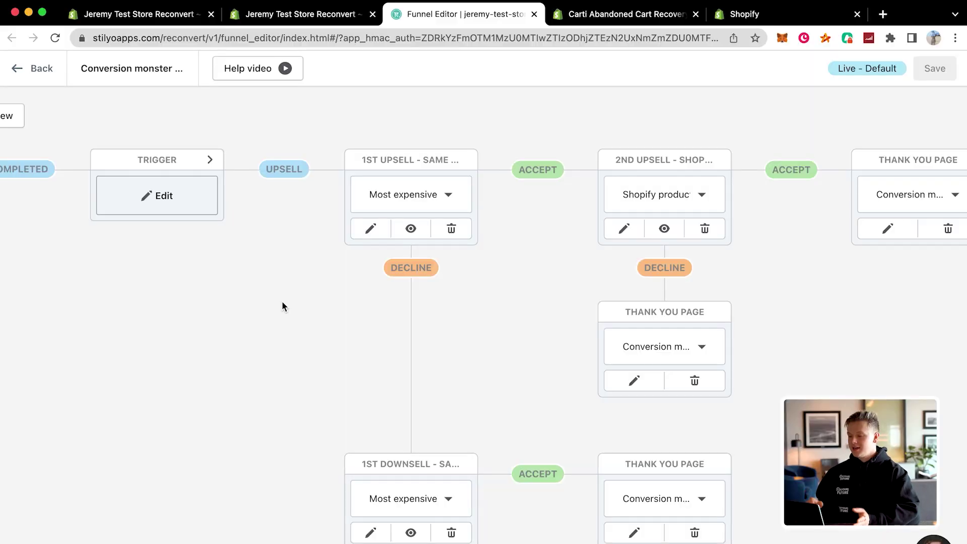
{"action": "scroll", "coordinate": [282, 306], "scroll_direction": "right", "scroll_amount": 1}
{"action": "scroll", "coordinate": [282, 305], "scroll_direction": "down", "scroll_amount": 3}
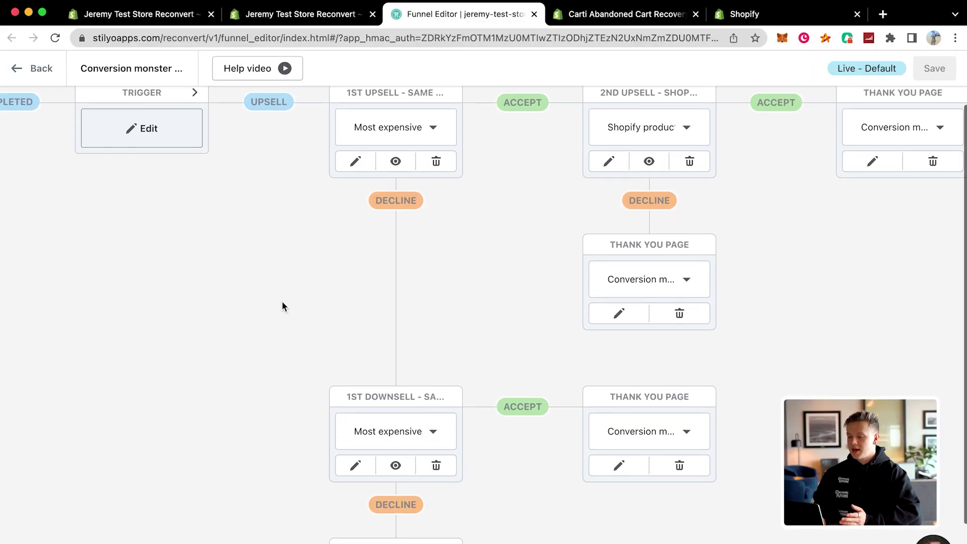
{"action": "scroll", "coordinate": [282, 306], "scroll_direction": "up", "scroll_amount": 3}
{"action": "scroll", "coordinate": [457, 328], "scroll_direction": "left", "scroll_amount": 3}
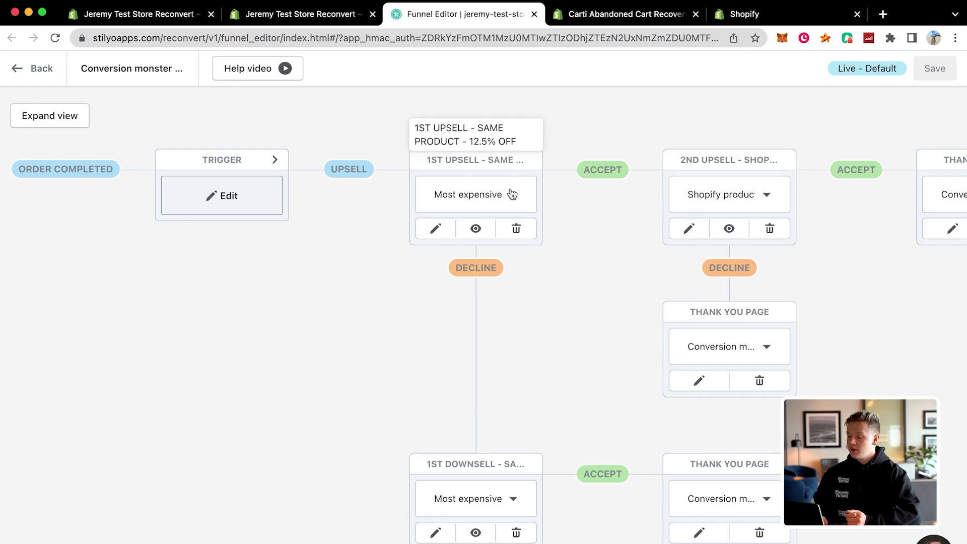
{"action": "left_click", "coordinate": [476, 230]}
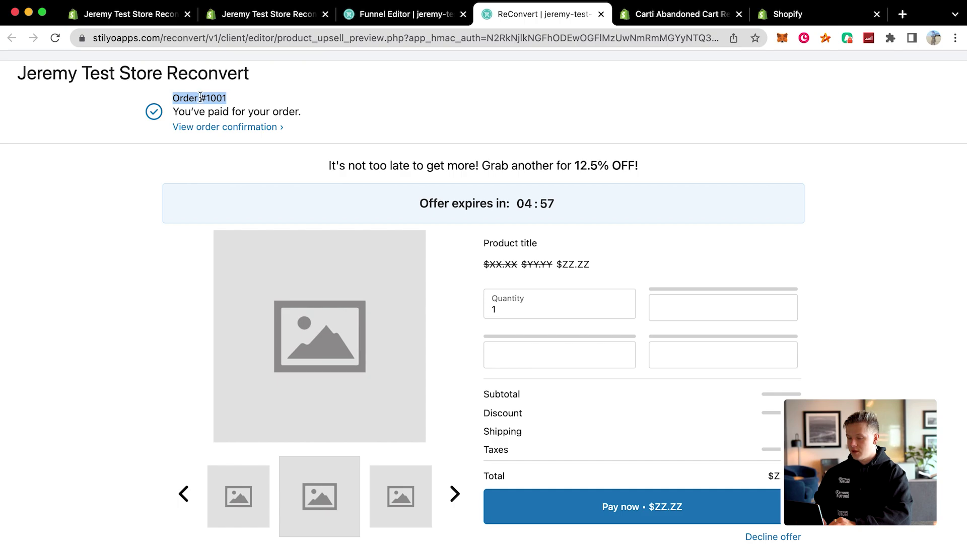
Review the first upsell's 12.5% OFF preview: countdown timer, prices and Quantity field, then return to the Funnel Editor
{"action": "triple_click", "coordinate": [223, 112]}
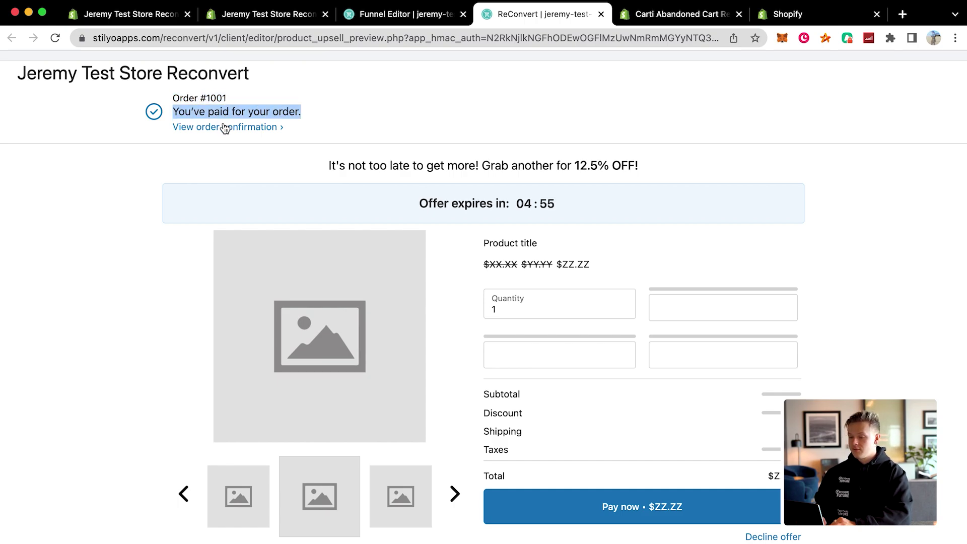
{"action": "left_click", "coordinate": [225, 128]}
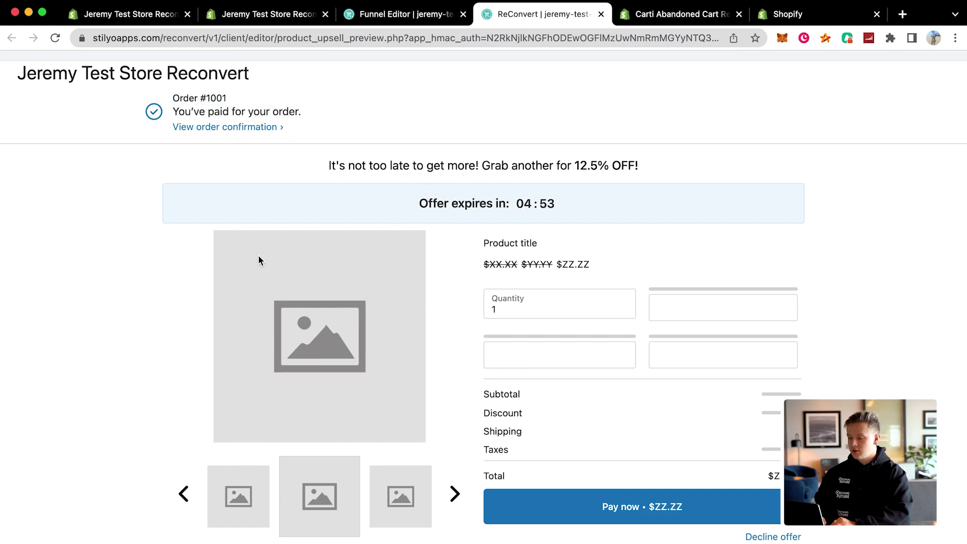
{"action": "scroll", "coordinate": [296, 232], "scroll_direction": "down", "scroll_amount": 1}
{"action": "left_click_drag", "start_coordinate": [332, 134], "coordinate": [640, 140]}
{"action": "left_click_drag", "start_coordinate": [528, 192], "coordinate": [535, 180]}
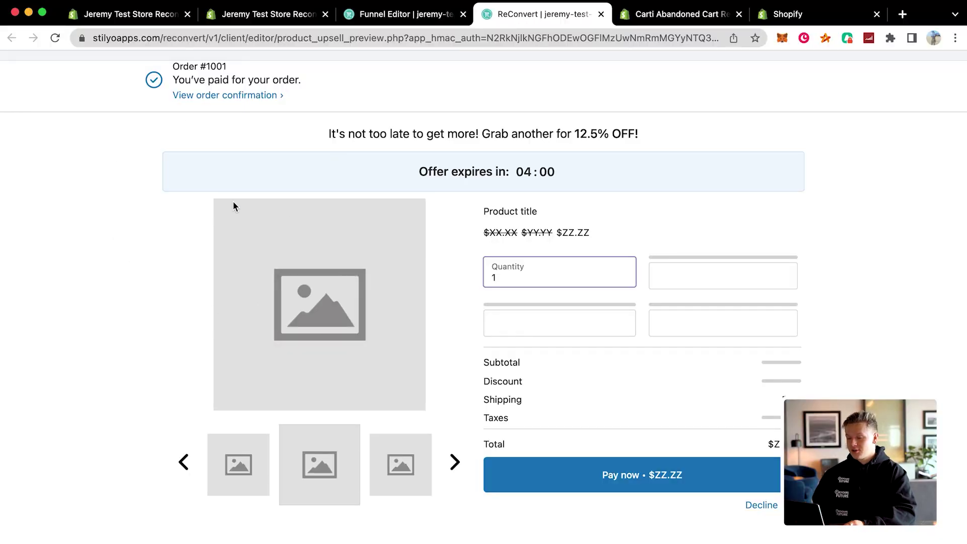
{"action": "left_click_drag", "start_coordinate": [163, 98], "coordinate": [619, 258]}
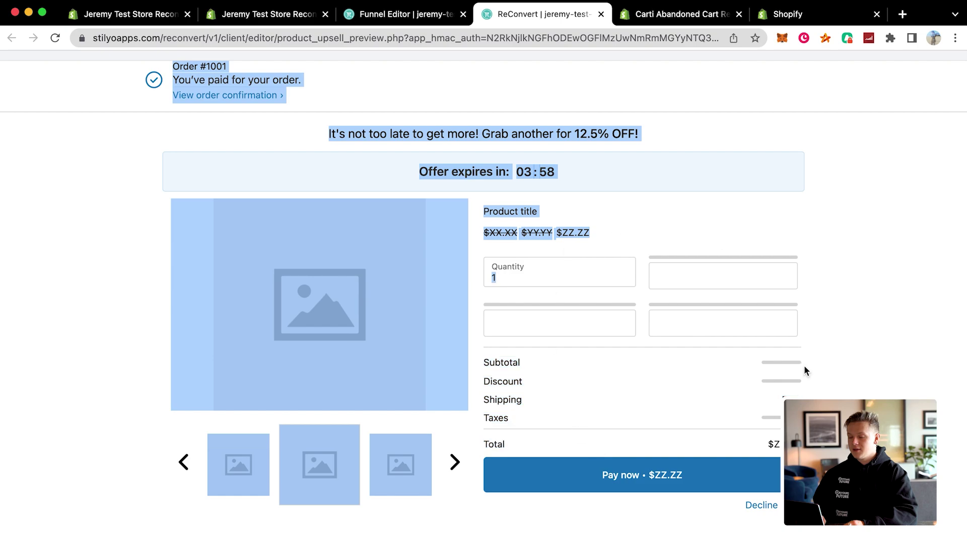
{"action": "left_click", "coordinate": [642, 187]}
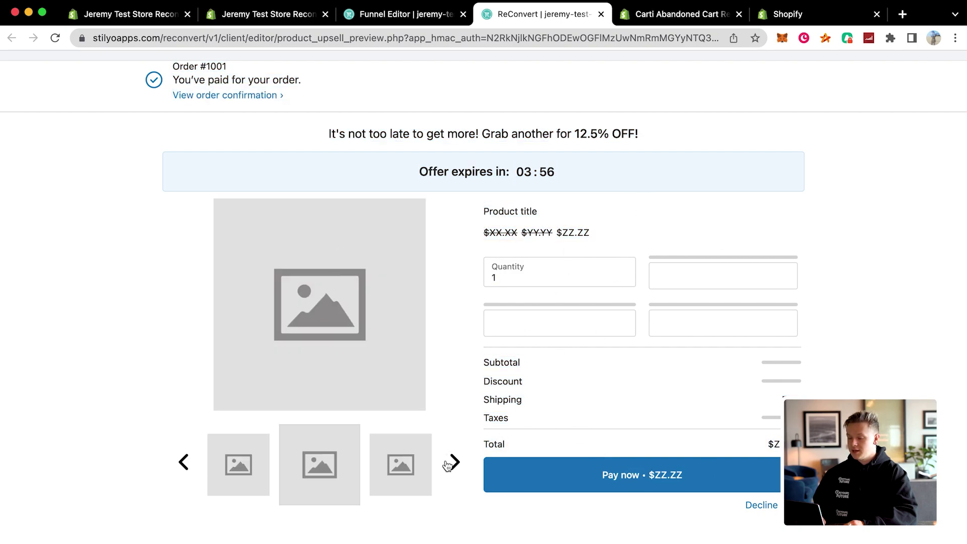
{"action": "left_click", "coordinate": [558, 274]}
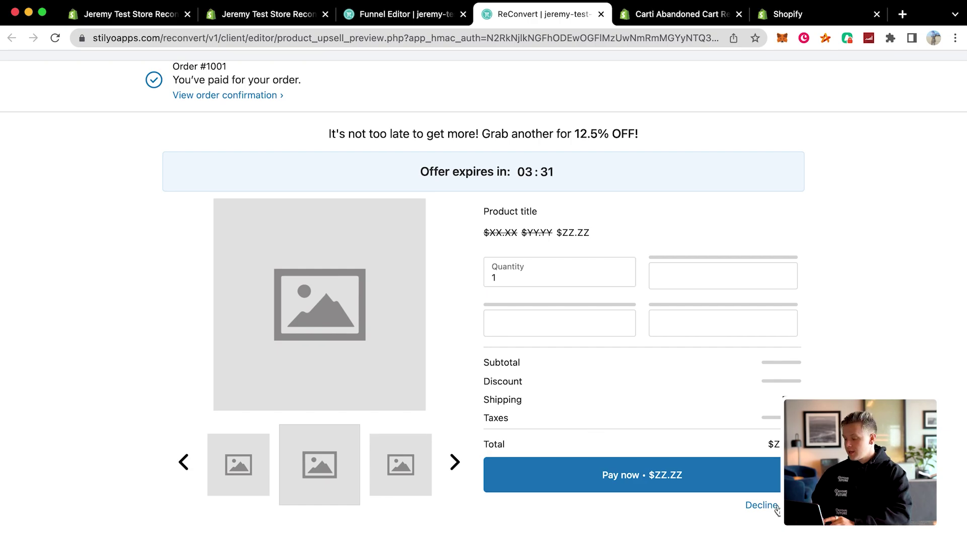
{"action": "left_click", "coordinate": [391, 15]}
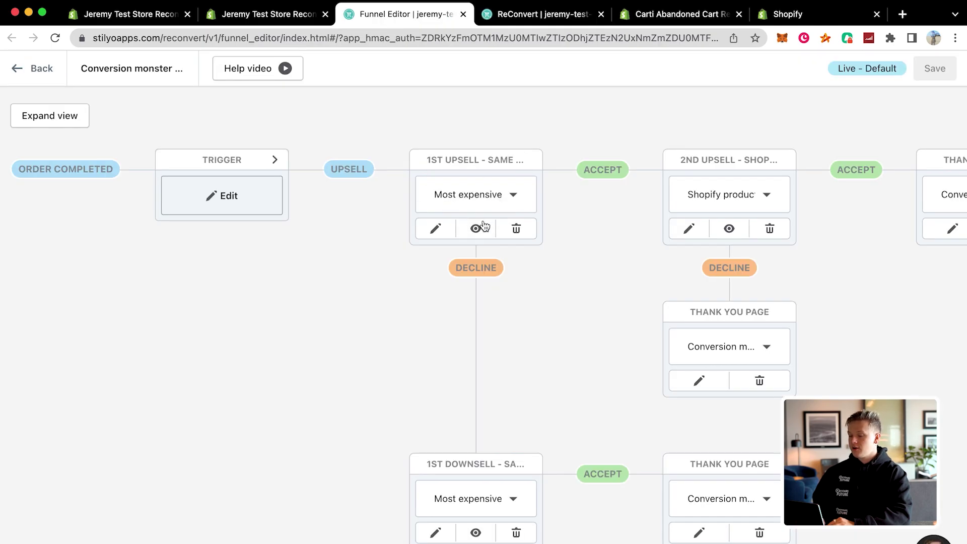
Close the old preview and check the downsell's 'One last chance' 25% OFF offer, then return to the Funnel Editor
{"action": "scroll", "coordinate": [501, 341], "scroll_direction": "down", "scroll_amount": 3}
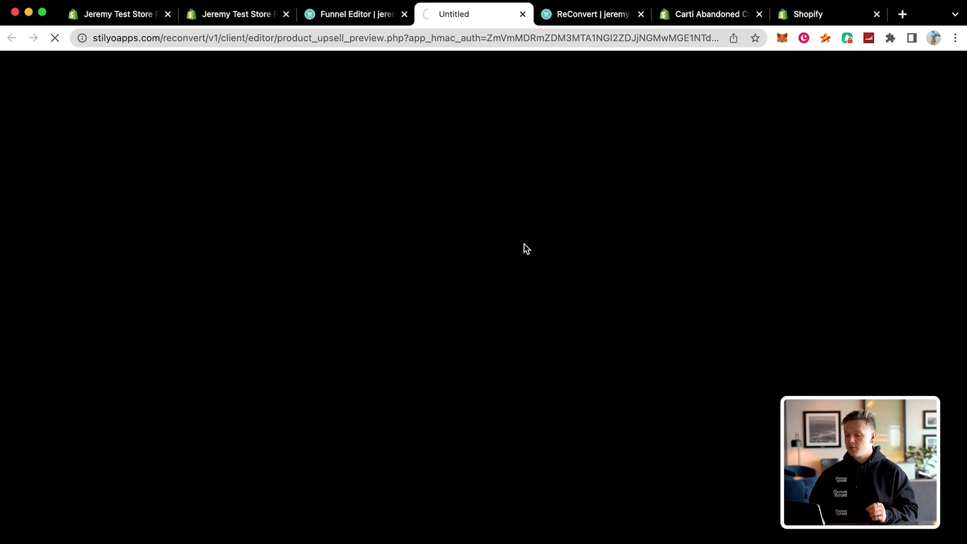
{"action": "left_click", "coordinate": [641, 14]}
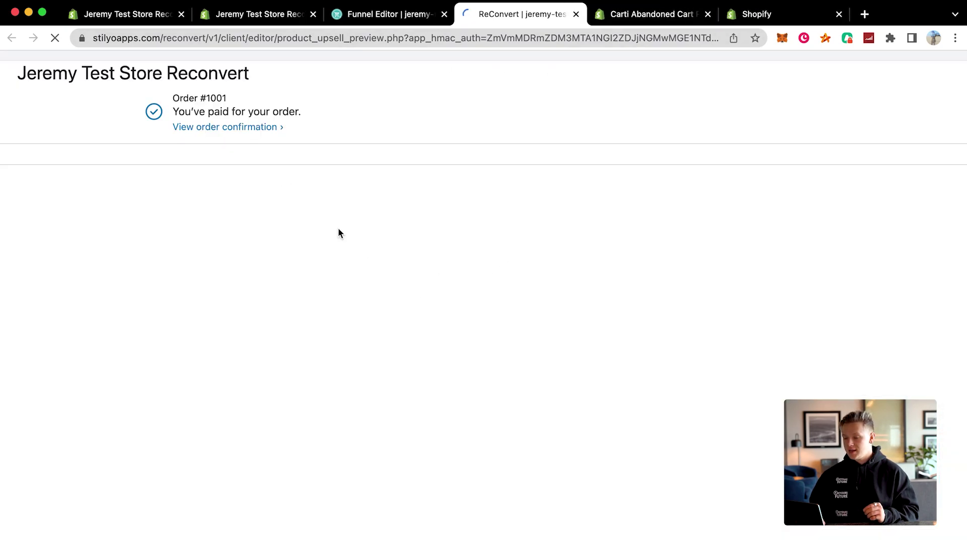
{"action": "left_click_drag", "start_coordinate": [318, 192], "coordinate": [745, 197]}
{"action": "triple_click", "coordinate": [544, 166]}
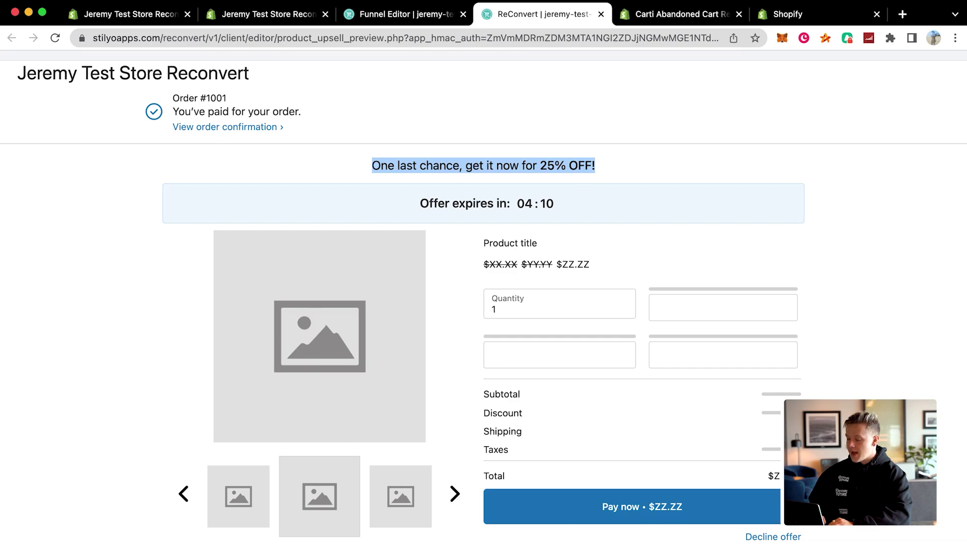
{"action": "left_click", "coordinate": [404, 15]}
{"action": "scroll", "coordinate": [458, 403], "scroll_direction": "down", "scroll_amount": 1}
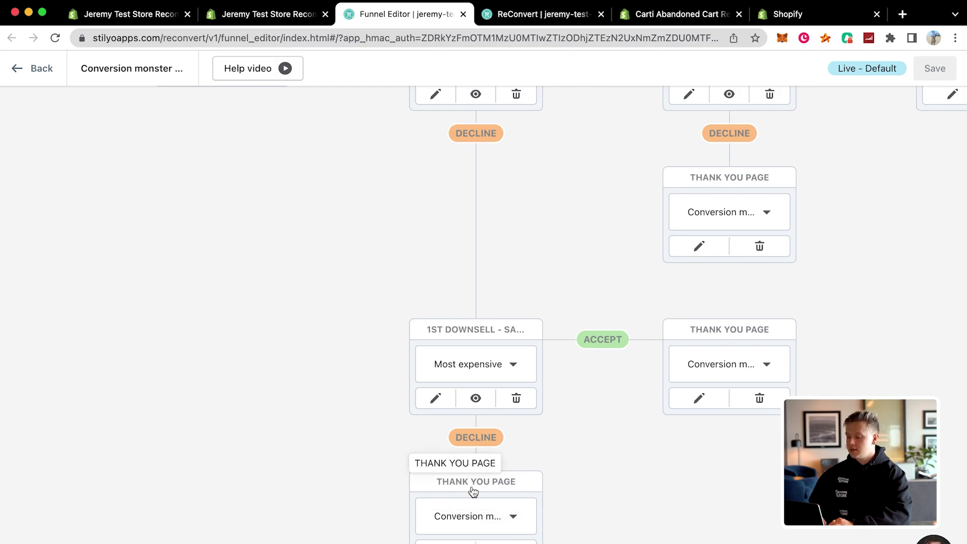
{"action": "scroll", "coordinate": [520, 520], "scroll_direction": "up", "scroll_amount": 3}
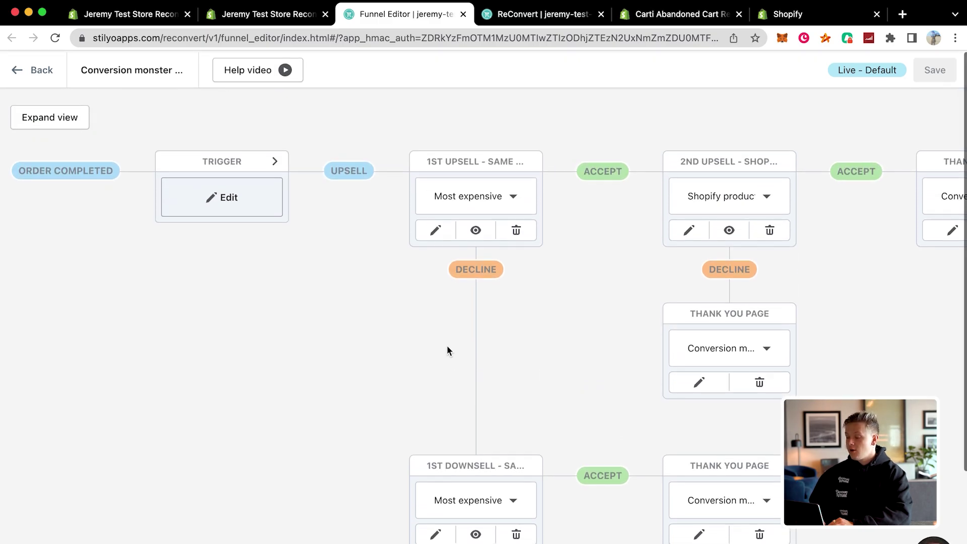
Reopen a fresh first-upsell preview, close the older one, and return to the Funnel Editor
{"action": "left_click", "coordinate": [476, 230]}
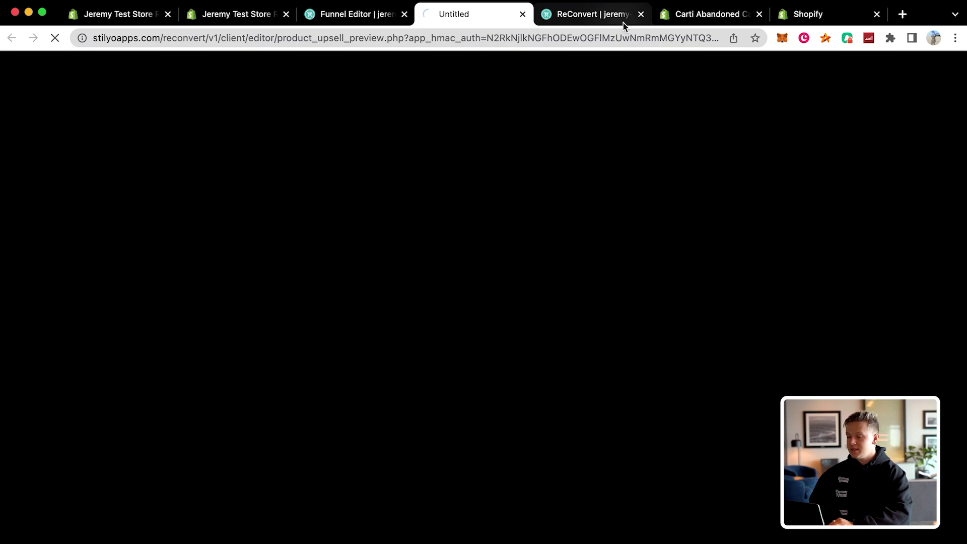
{"action": "left_click", "coordinate": [641, 14]}
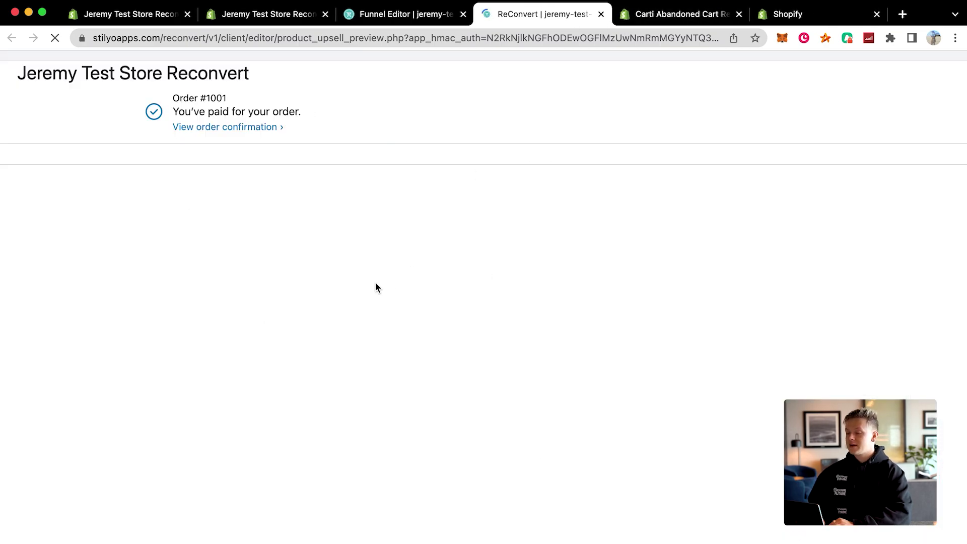
{"action": "key", "text": "ctrl+shift+Tab"}
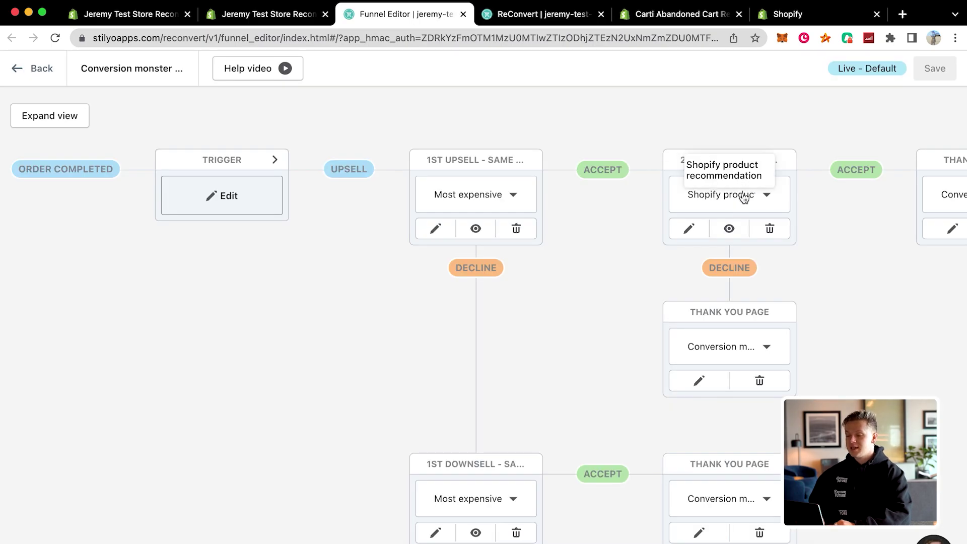
Preview the second upsell's 25% OFF 'you may also like this product' offer, then return to the Funnel Editor
{"action": "left_click", "coordinate": [744, 198]}
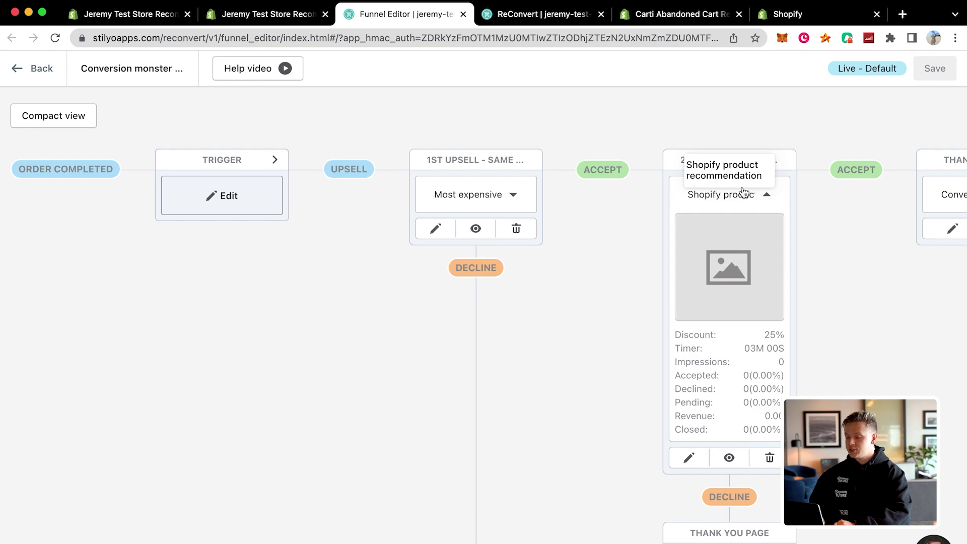
{"action": "left_click", "coordinate": [744, 194]}
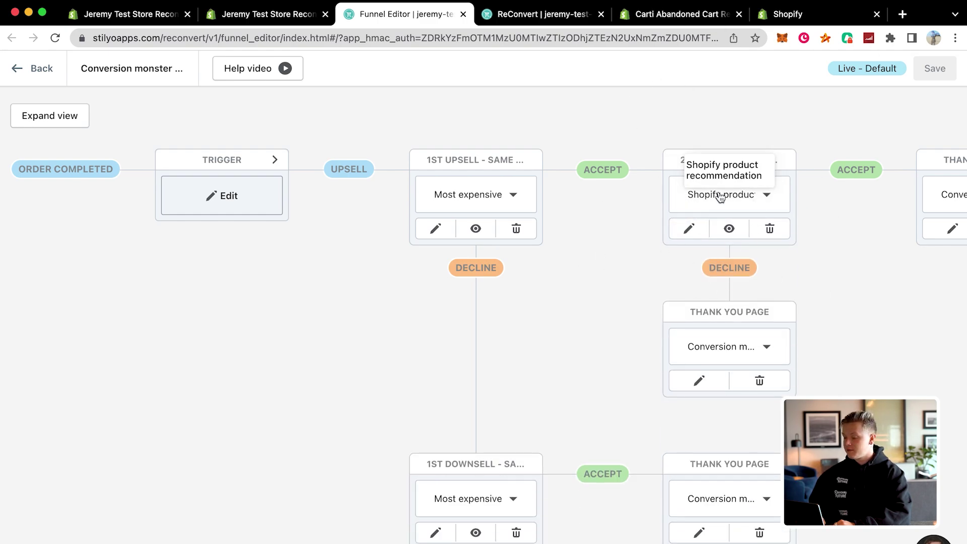
{"action": "left_click", "coordinate": [736, 227]}
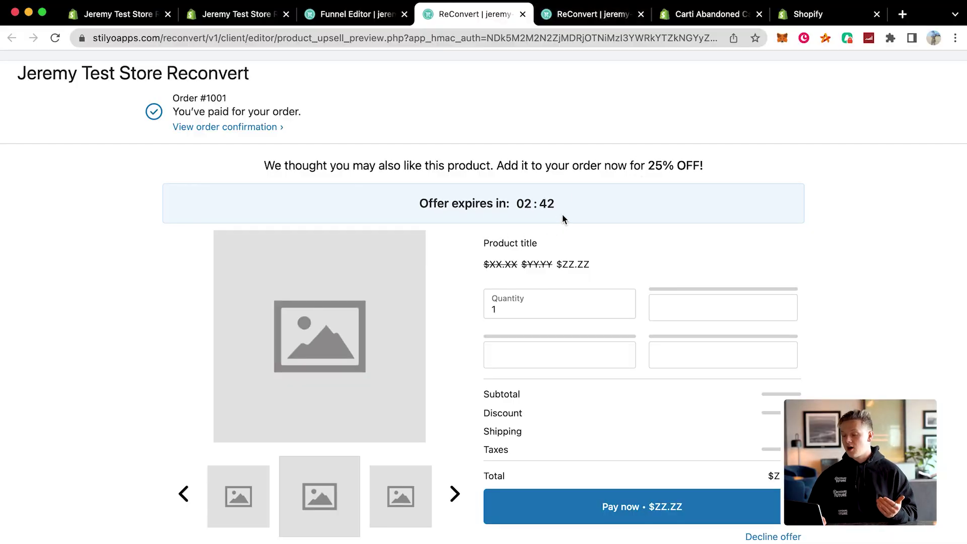
{"action": "key", "text": "ctrl+shift+Tab"}
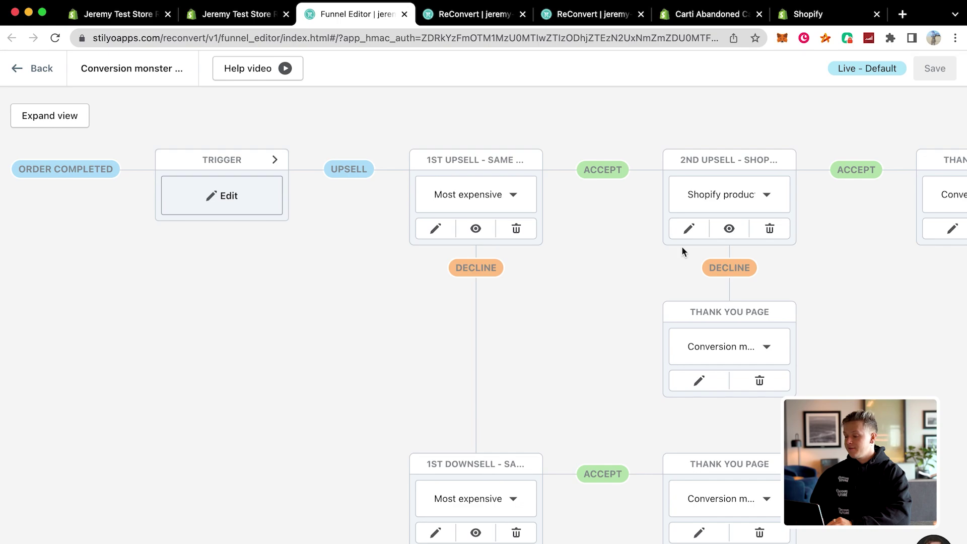
Pan across the funnel canvas, then scroll the ReConvert dashboard to its $0 revenue and 0 accepted offers stats
{"action": "scroll", "coordinate": [692, 375], "scroll_direction": "right", "scroll_amount": 2}
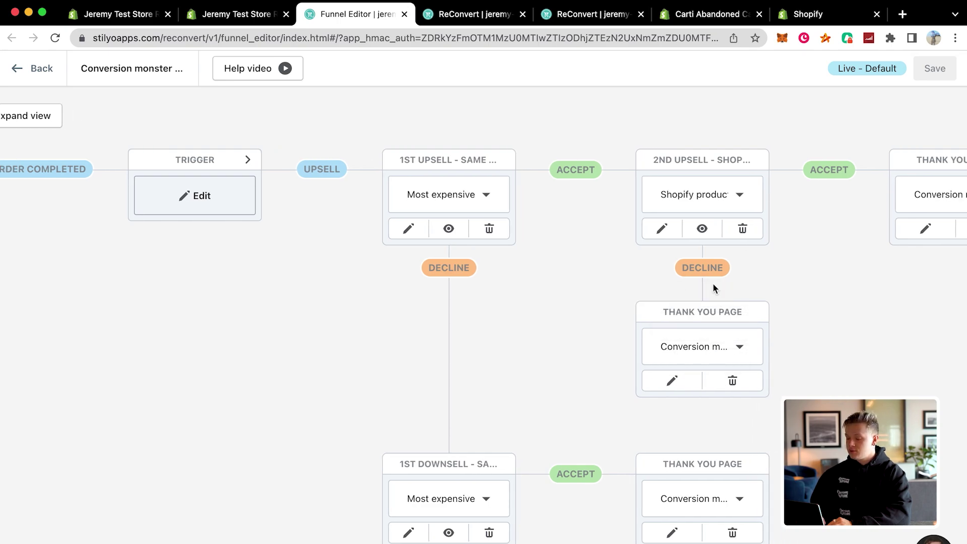
{"action": "scroll", "coordinate": [620, 293], "scroll_direction": "right", "scroll_amount": 4}
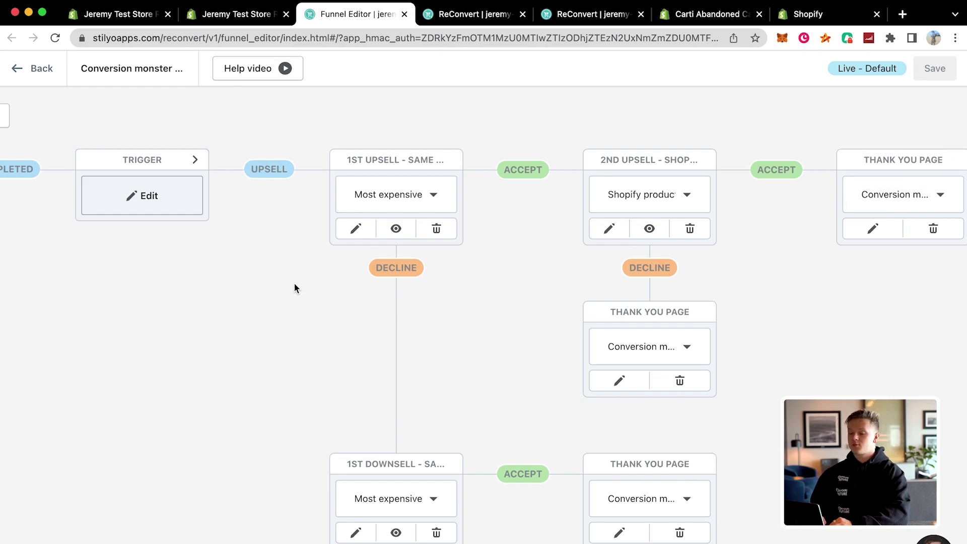
{"action": "scroll", "coordinate": [294, 289], "scroll_direction": "left", "scroll_amount": 6}
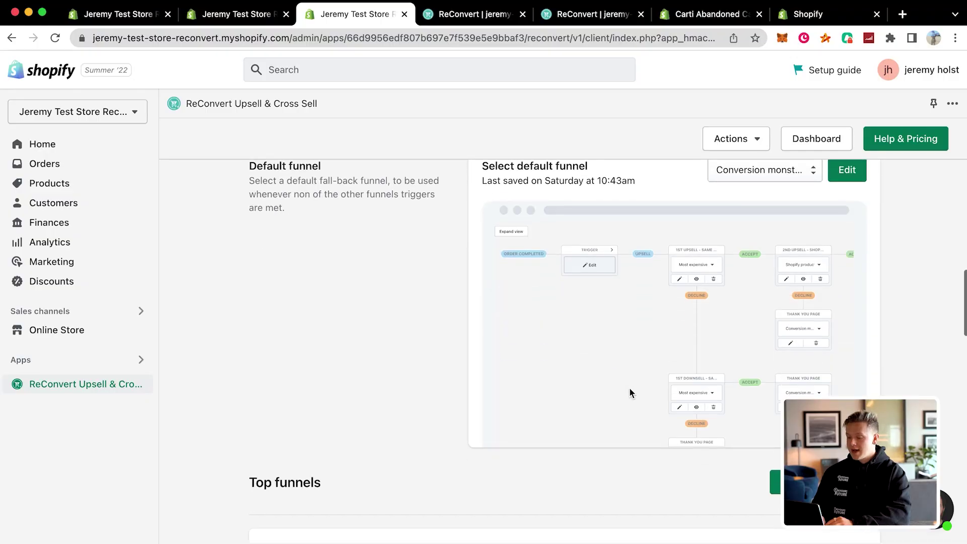
{"action": "scroll", "coordinate": [630, 388], "scroll_direction": "down", "scroll_amount": 10}
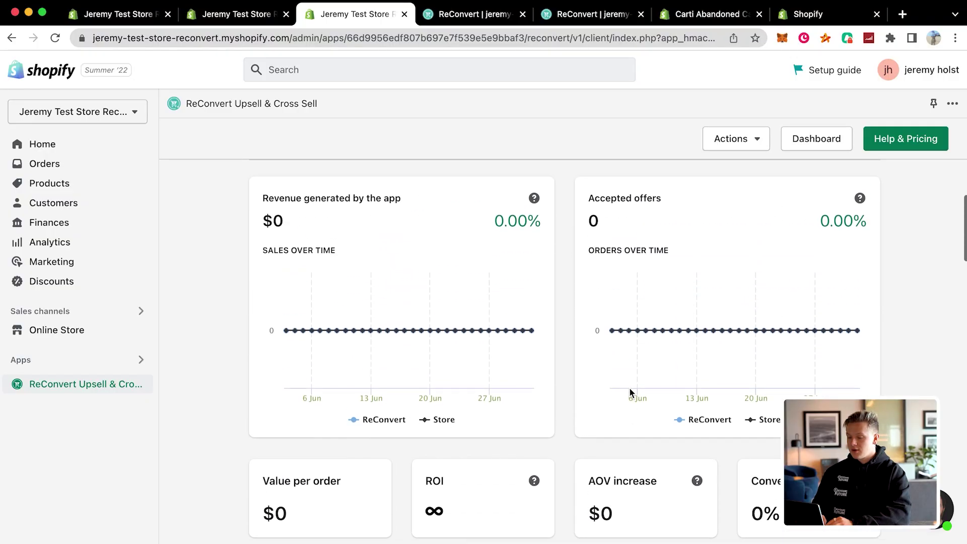
Keep Conversion monster as the default funnel, then edit its thank-you page from the free funnels
{"action": "scroll", "coordinate": [630, 388], "scroll_direction": "up", "scroll_amount": 3}
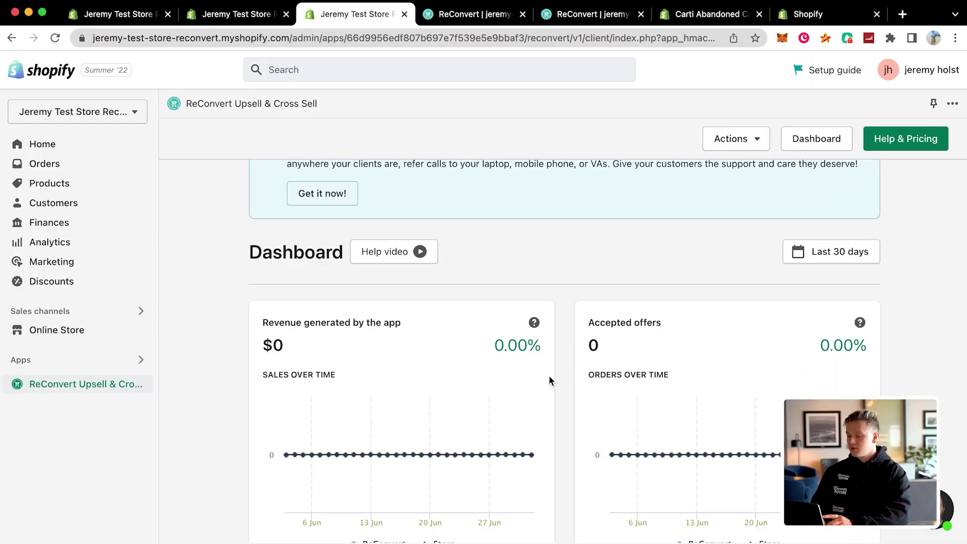
{"action": "scroll", "coordinate": [667, 392], "scroll_direction": "down", "scroll_amount": 2}
{"action": "scroll", "coordinate": [667, 398], "scroll_direction": "down", "scroll_amount": 1}
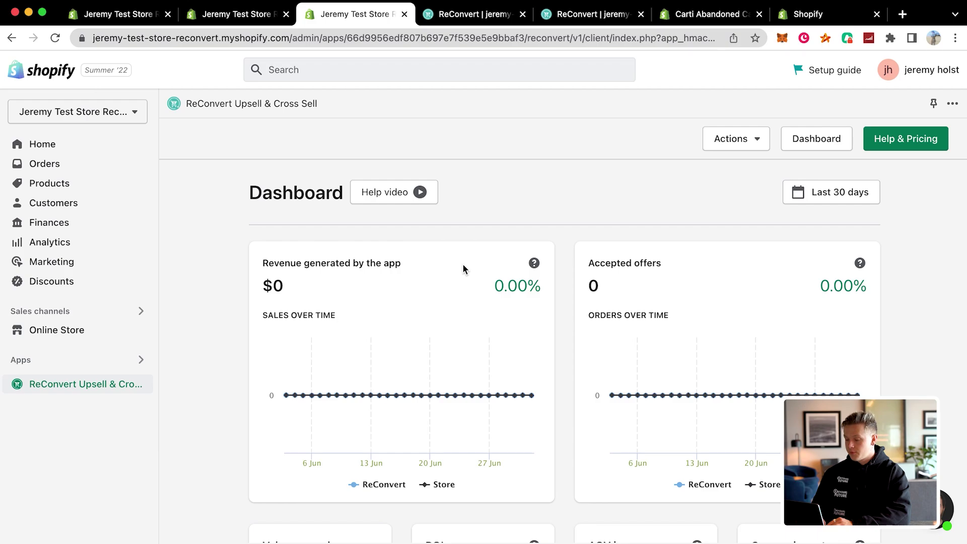
{"action": "scroll", "coordinate": [638, 262], "scroll_direction": "down", "scroll_amount": 5}
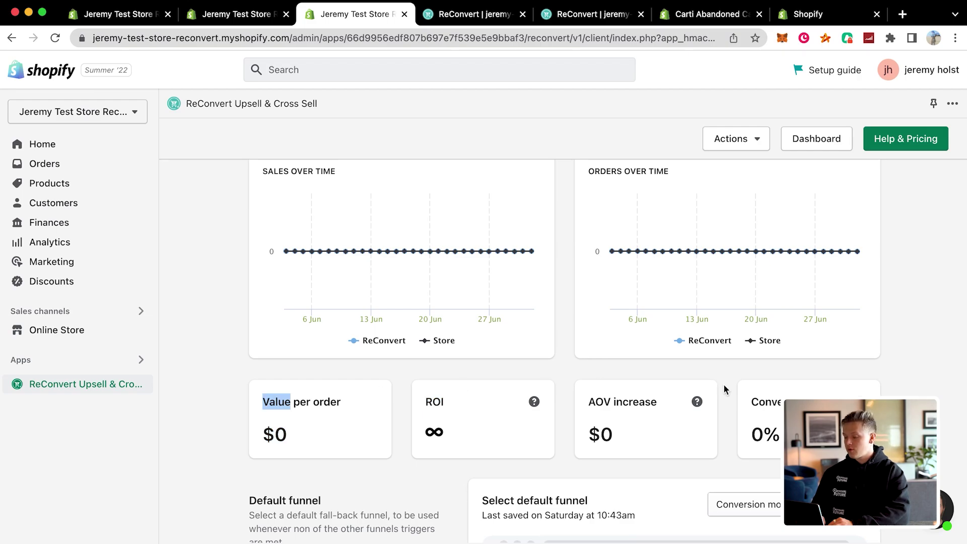
{"action": "scroll", "coordinate": [734, 394], "scroll_direction": "down", "scroll_amount": 8}
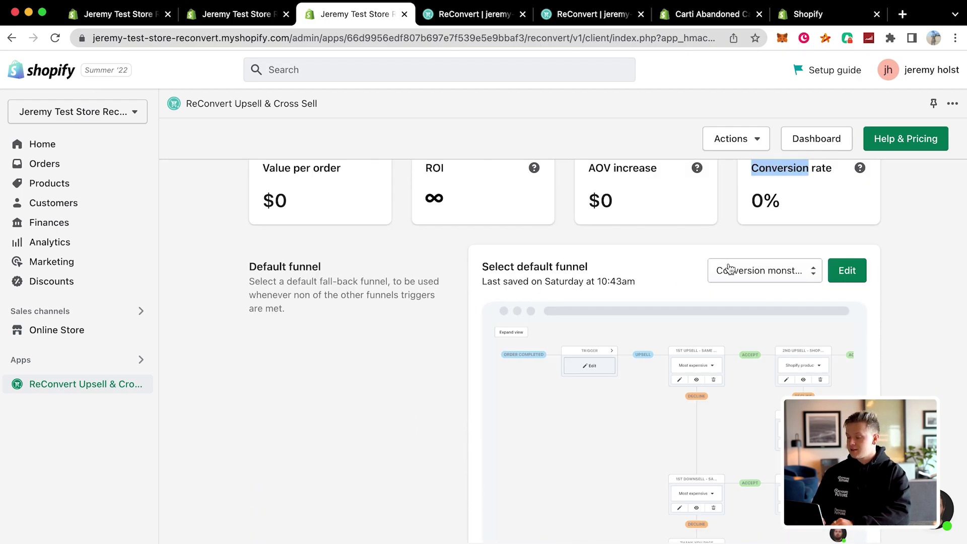
{"action": "left_click", "coordinate": [741, 270]}
{"action": "left_click", "coordinate": [757, 327]}
{"action": "scroll", "coordinate": [861, 282], "scroll_direction": "down", "scroll_amount": 5}
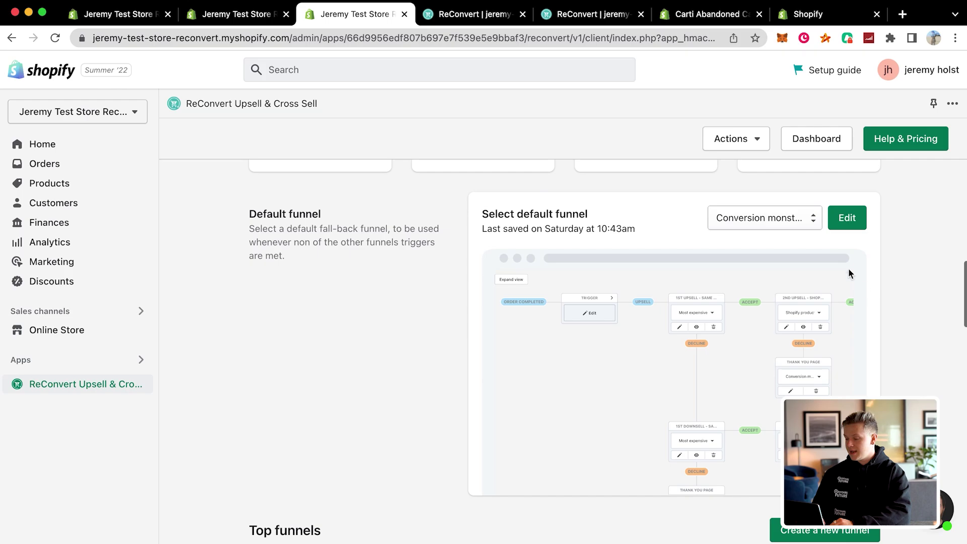
{"action": "left_click", "coordinate": [779, 443]}
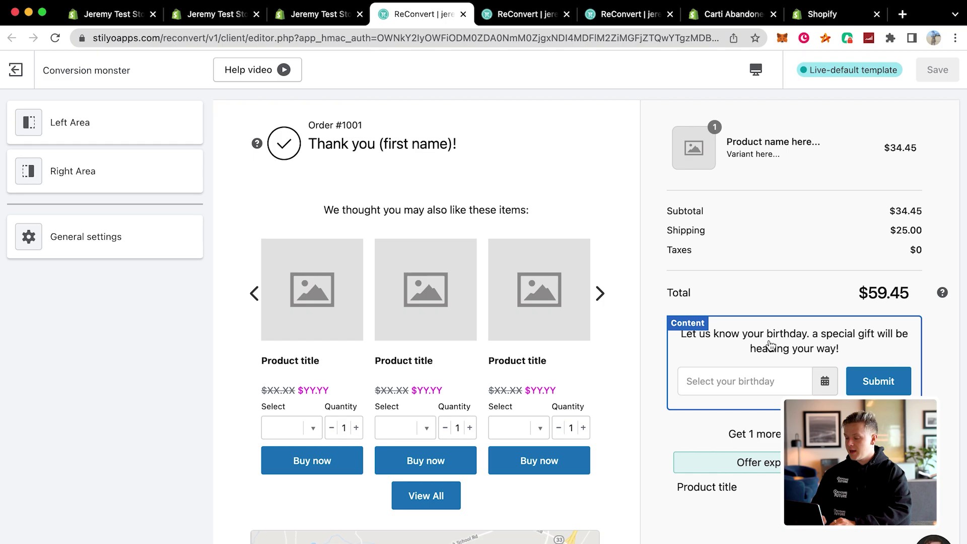
Open the birthday collector widget's settings in the thank-you page editor
{"action": "left_click", "coordinate": [766, 347]}
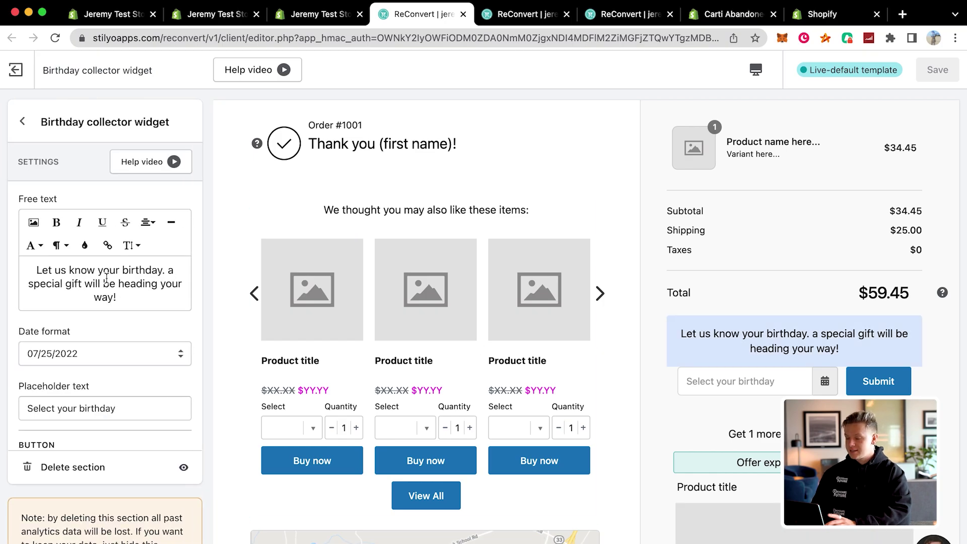
{"action": "type", "text": "wdiv"}
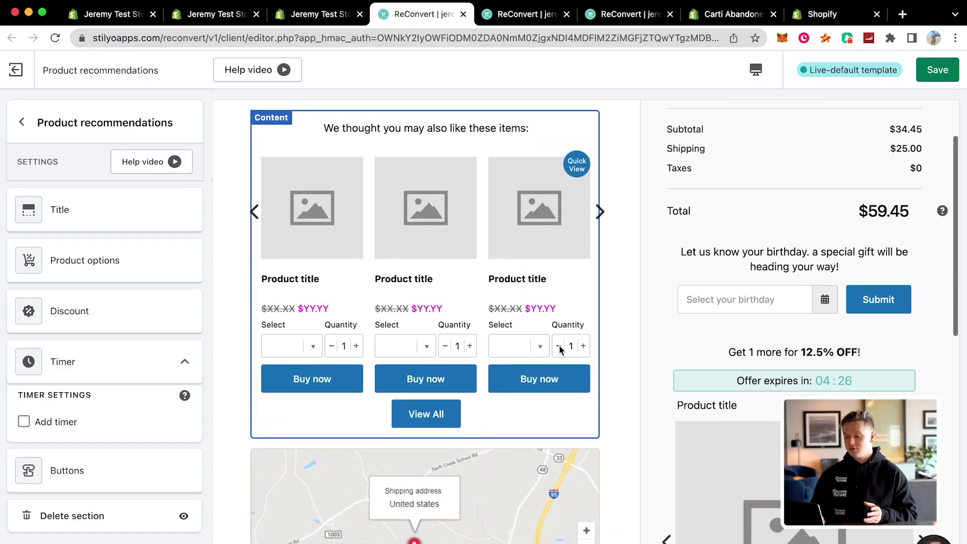
{"action": "scroll", "coordinate": [452, 271], "scroll_direction": "down", "scroll_amount": 1}
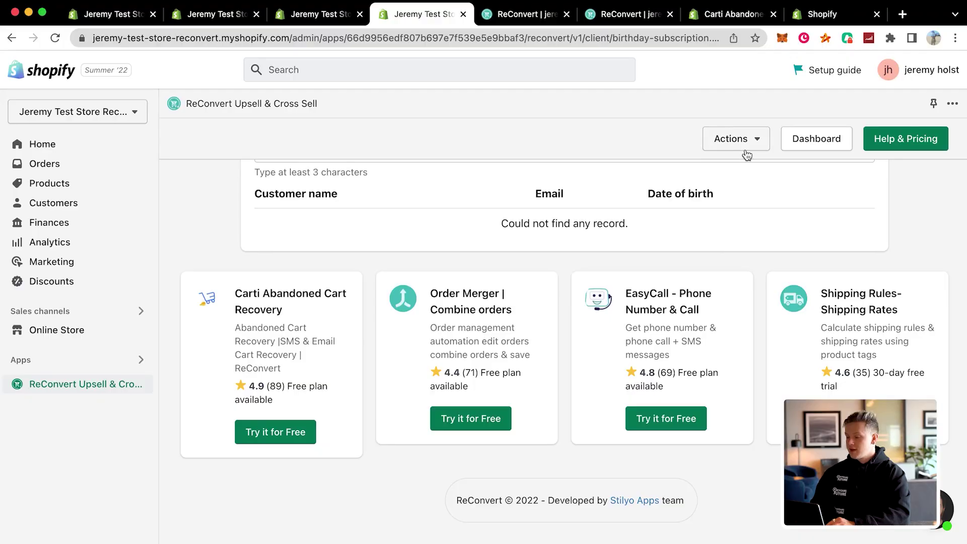
Visit ReConvert's Post purchase surveys page, then move on to the post-purchase funnels page
{"action": "left_click", "coordinate": [747, 151]}
{"action": "left_click", "coordinate": [739, 317]}
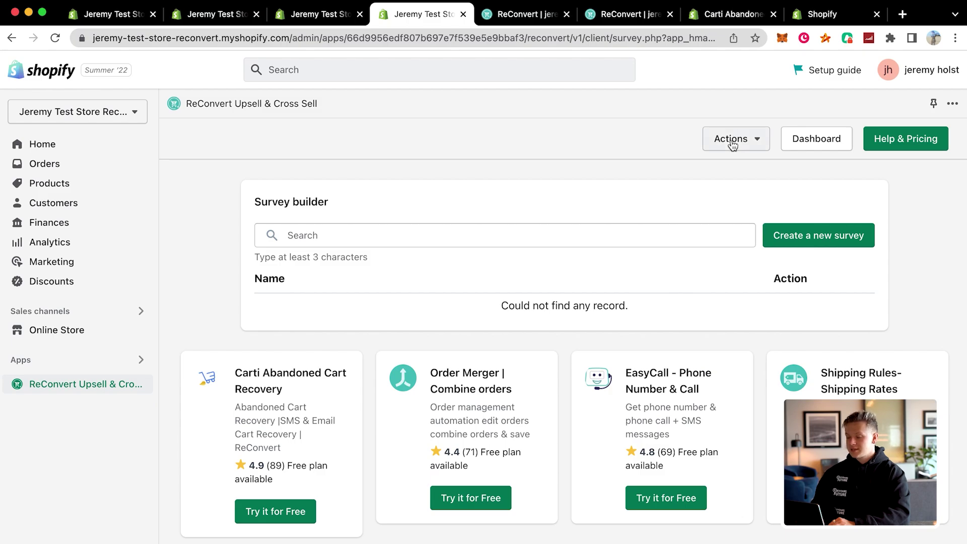
{"action": "left_click", "coordinate": [733, 144]}
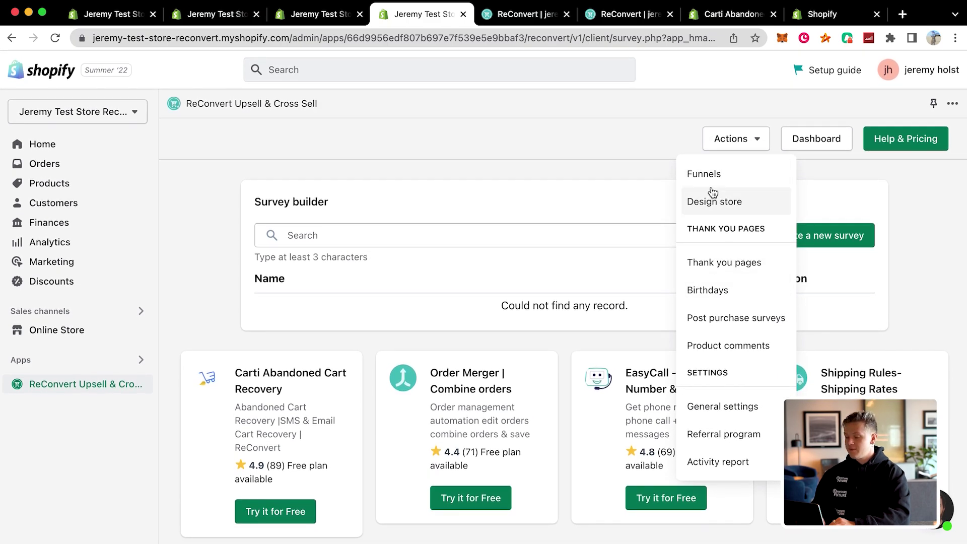
{"action": "left_click", "coordinate": [713, 176]}
Create a new funnel and set its trigger category to All orders
{"action": "scroll", "coordinate": [697, 351], "scroll_direction": "down", "scroll_amount": 8}
{"action": "left_click", "coordinate": [816, 297]}
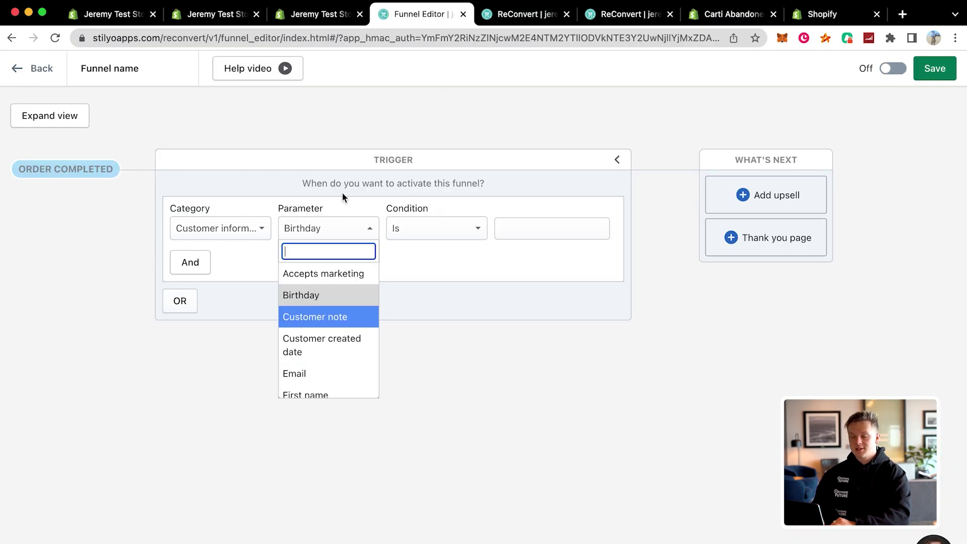
{"action": "left_click", "coordinate": [230, 235]}
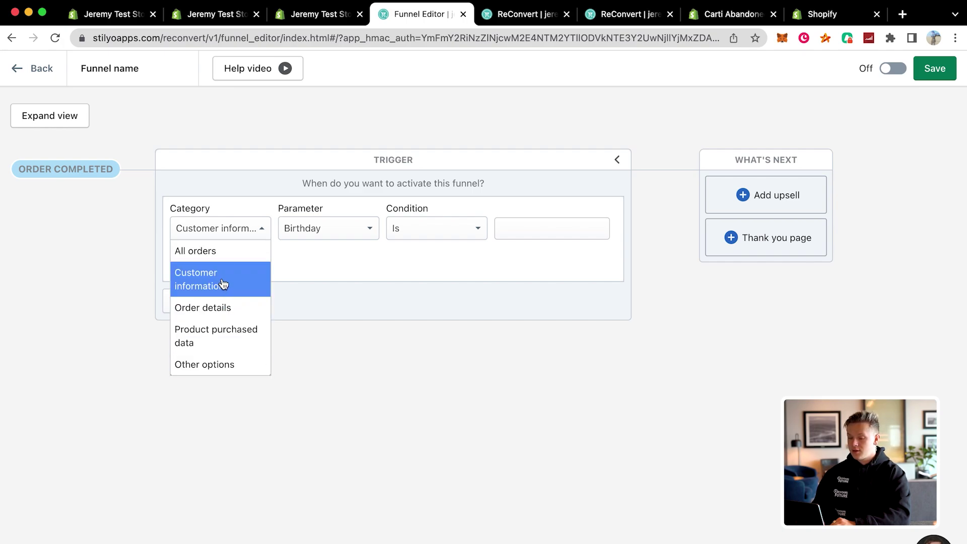
{"action": "left_click", "coordinate": [222, 255]}
Try a Customer information – Birthday trigger, then reset the trigger to All orders
{"action": "left_click", "coordinate": [240, 228]}
{"action": "left_click", "coordinate": [224, 251]}
{"action": "left_click", "coordinate": [234, 240]}
{"action": "left_click", "coordinate": [235, 288]}
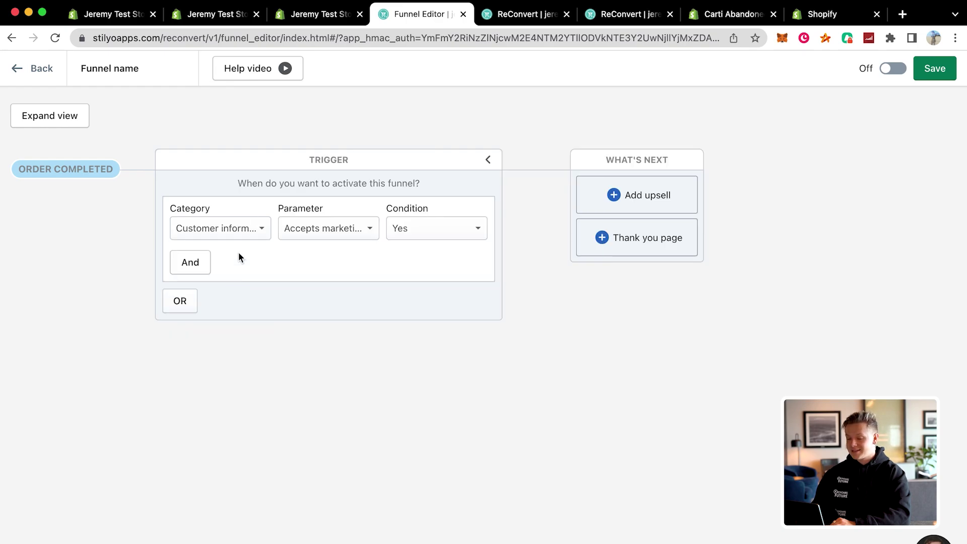
{"action": "left_click", "coordinate": [305, 231]}
{"action": "left_click", "coordinate": [321, 284]}
{"action": "left_click", "coordinate": [328, 233]}
{"action": "left_click", "coordinate": [320, 296]}
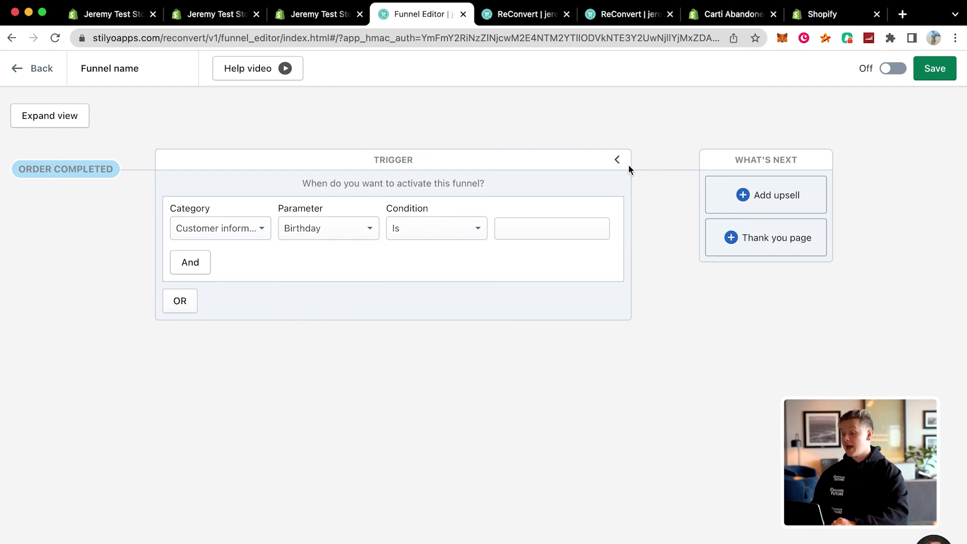
{"action": "left_click", "coordinate": [197, 241]}
{"action": "left_click", "coordinate": [229, 257]}
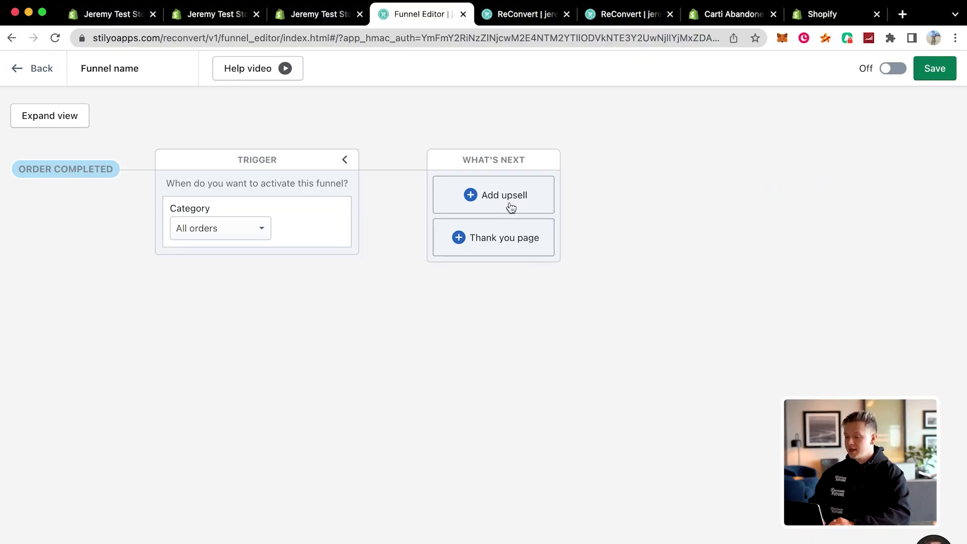
Add '1st Upsell - Same product - 12.5% OFF' as the funnel's upsell, preview it, and close the editor
{"action": "left_click", "coordinate": [511, 207]}
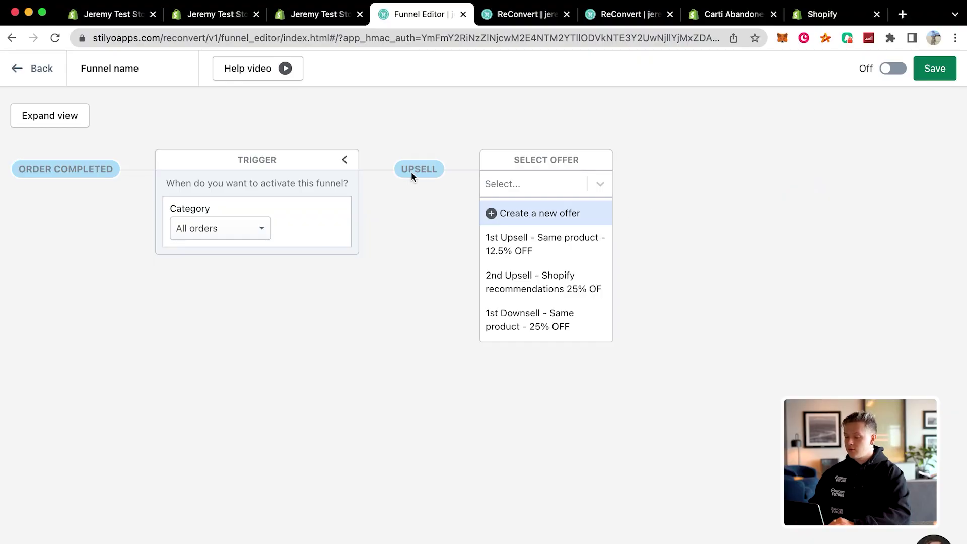
{"action": "left_click", "coordinate": [597, 187]}
{"action": "left_click", "coordinate": [599, 187]}
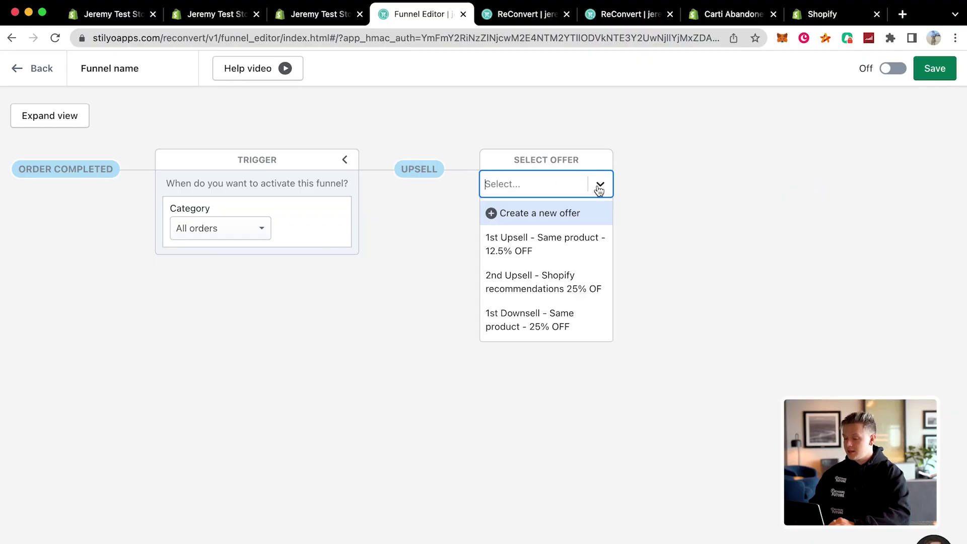
{"action": "left_click", "coordinate": [542, 254]}
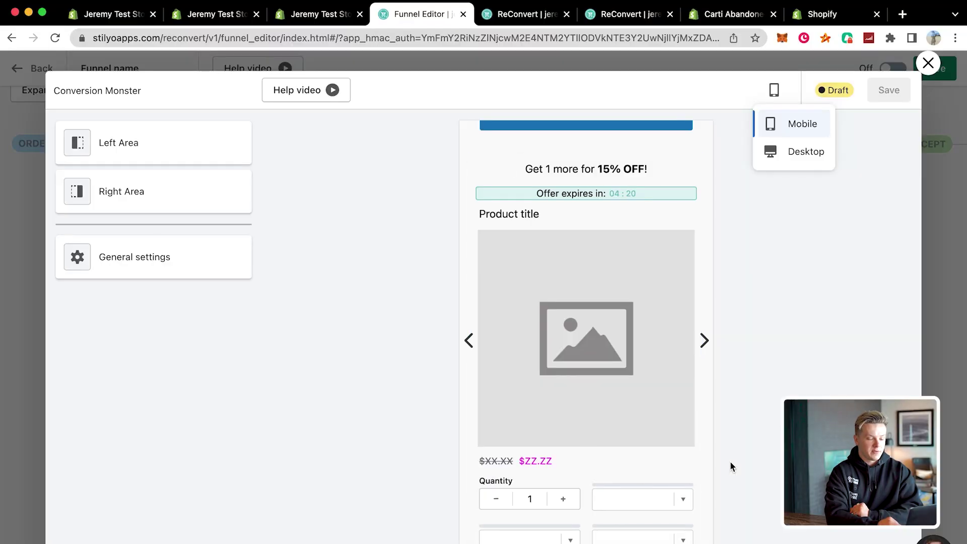
{"action": "scroll", "coordinate": [573, 364], "scroll_direction": "down", "scroll_amount": 20}
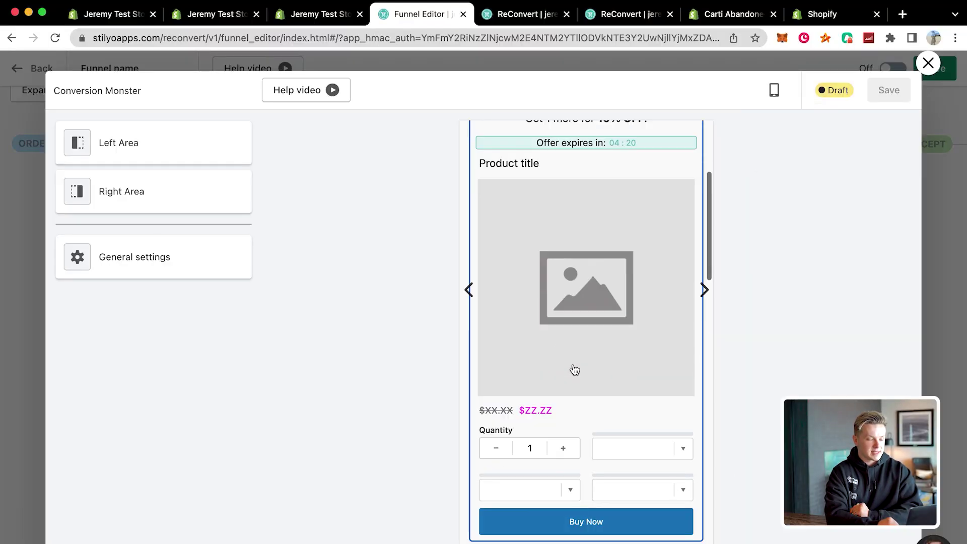
{"action": "scroll", "coordinate": [573, 364], "scroll_direction": "up", "scroll_amount": 10}
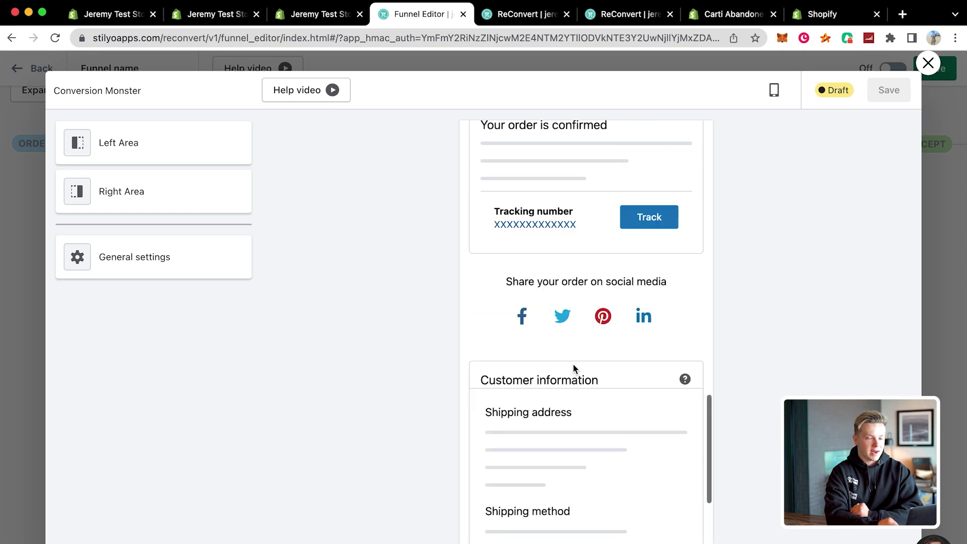
{"action": "left_click", "coordinate": [928, 63]}
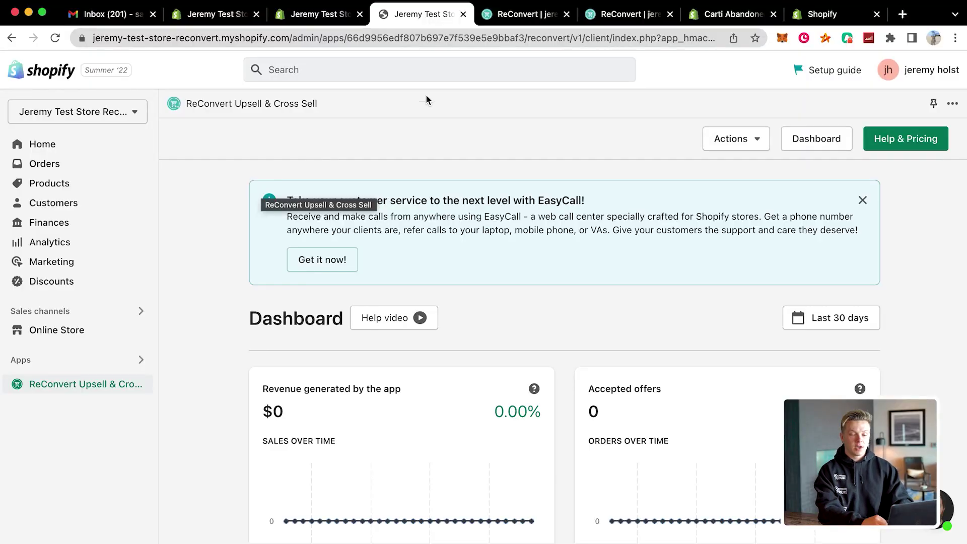
Show ReConvert's Help & Pricing details: free under 50 orders/month, with a 30-day trial
{"action": "left_click", "coordinate": [908, 146]}
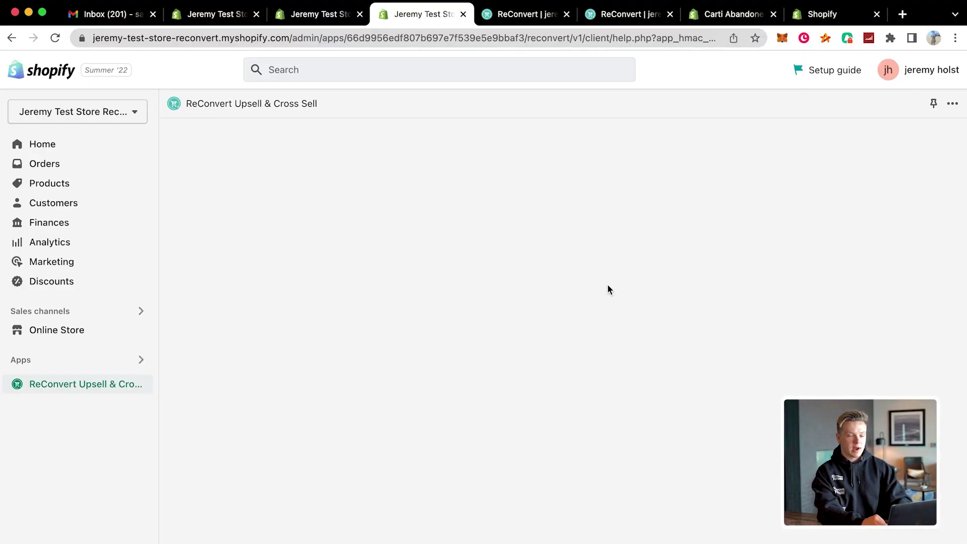
{"action": "scroll", "coordinate": [443, 201], "scroll_direction": "down", "scroll_amount": 2}
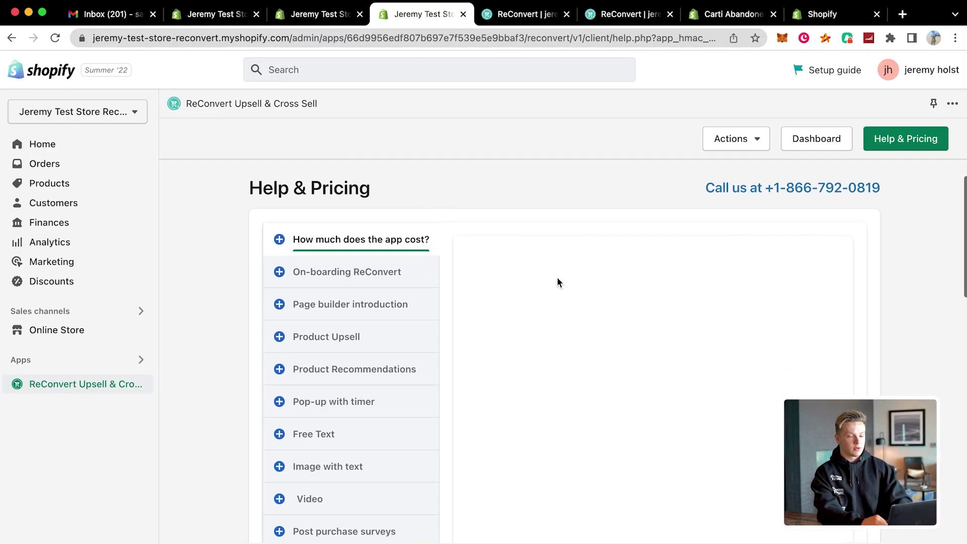
{"action": "scroll", "coordinate": [422, 333], "scroll_direction": "down", "scroll_amount": 2}
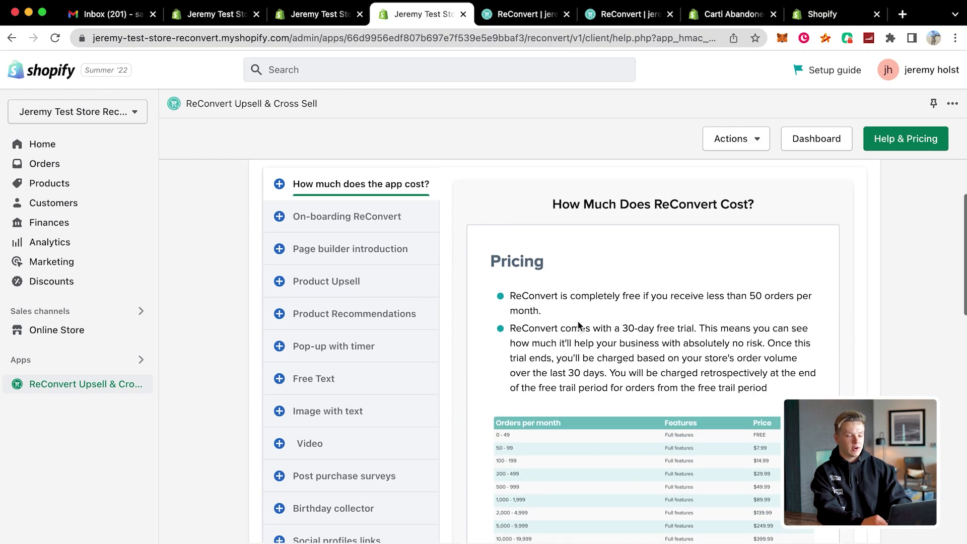